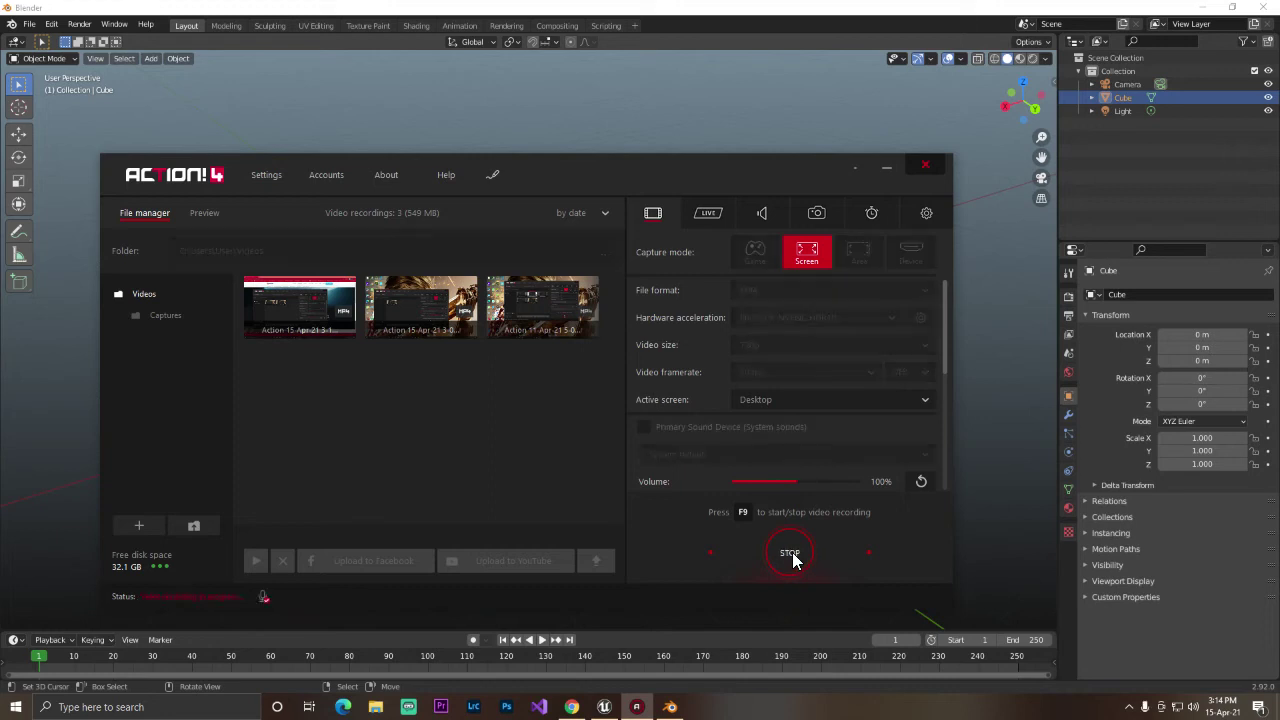
Orbit around the Blender cube and open MyProject2 from the Unreal Project Browser.
{"action": "left_click", "coordinate": [886, 168]}
{"action": "mouse_move", "coordinate": [739, 373]}
{"action": "middle_mouse_down"}
{"action": "mouse_move", "coordinate": [326, 312]}
{"action": "mouse_move", "coordinate": [708, 260]}
{"action": "mouse_move", "coordinate": [680, 426]}
{"action": "mouse_move", "coordinate": [743, 390]}
{"action": "mouse_move", "coordinate": [751, 449]}
{"action": "middle_mouse_up"}
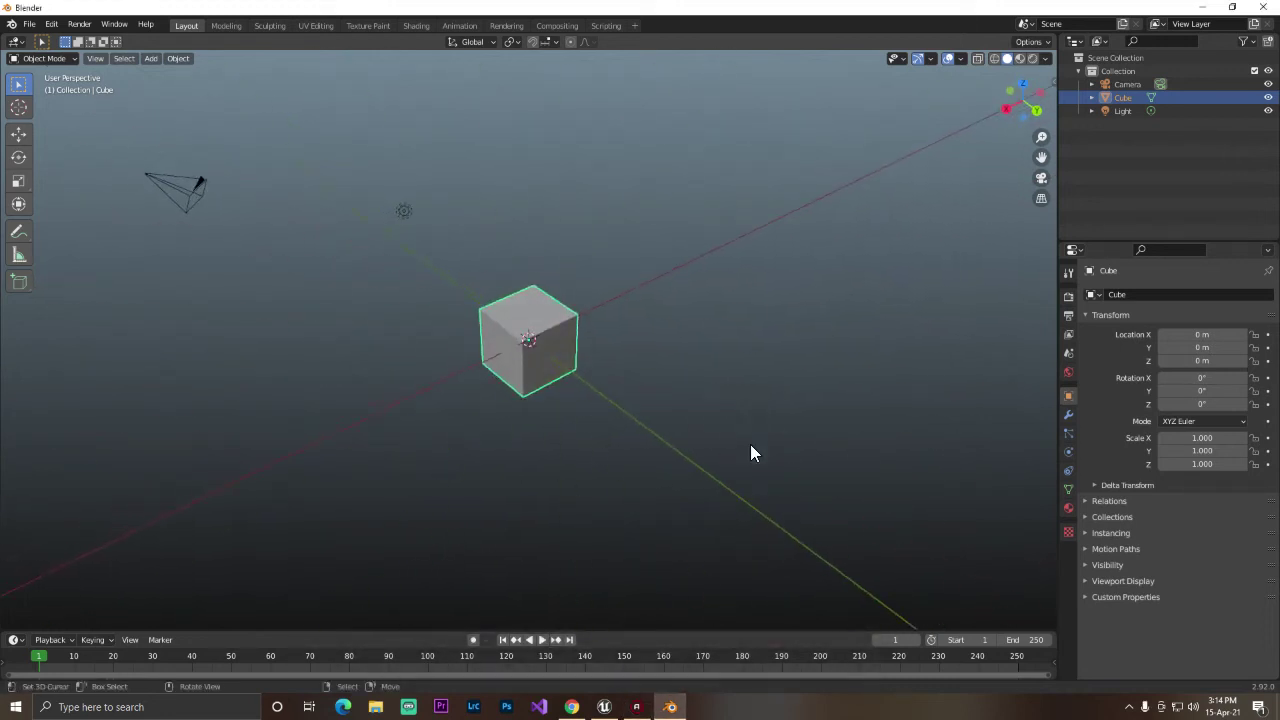
{"action": "left_click", "coordinate": [604, 707]}
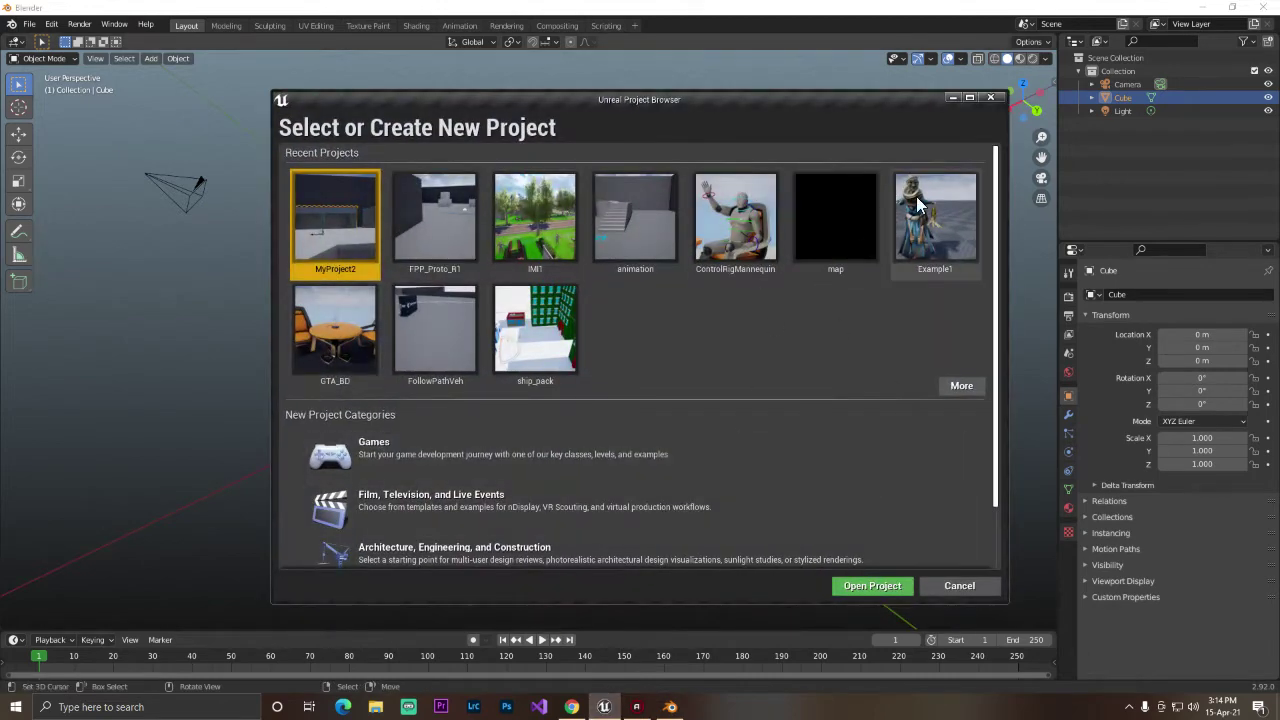
{"action": "left_click", "coordinate": [870, 592]}
Orbit the cube further, then switch to the Unreal editor's ThirdPersonExampleMap level.
{"action": "mouse_move", "coordinate": [783, 541]}
{"action": "middle_mouse_down"}
{"action": "mouse_move", "coordinate": [538, 402]}
{"action": "mouse_move", "coordinate": [620, 330]}
{"action": "mouse_move", "coordinate": [723, 411]}
{"action": "mouse_move", "coordinate": [700, 417]}
{"action": "middle_mouse_up"}
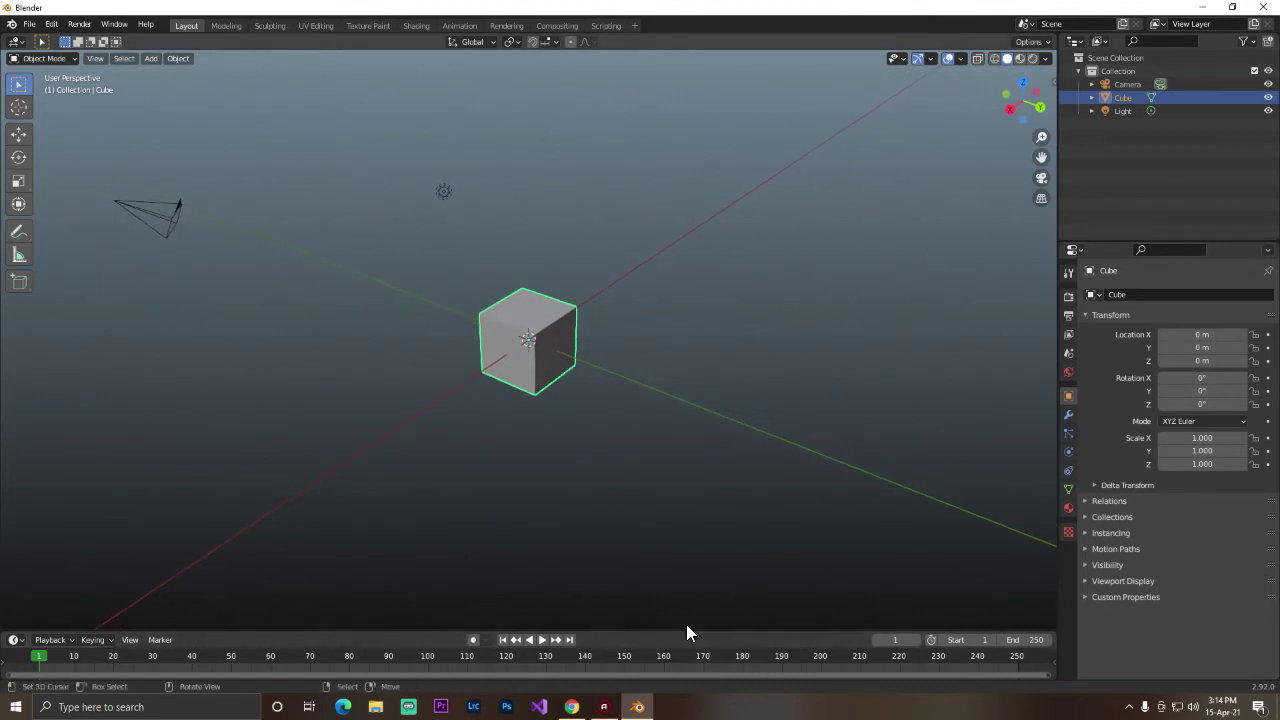
{"action": "middle_click_drag", "start_coordinate": [526, 362], "coordinate": [730, 383]}
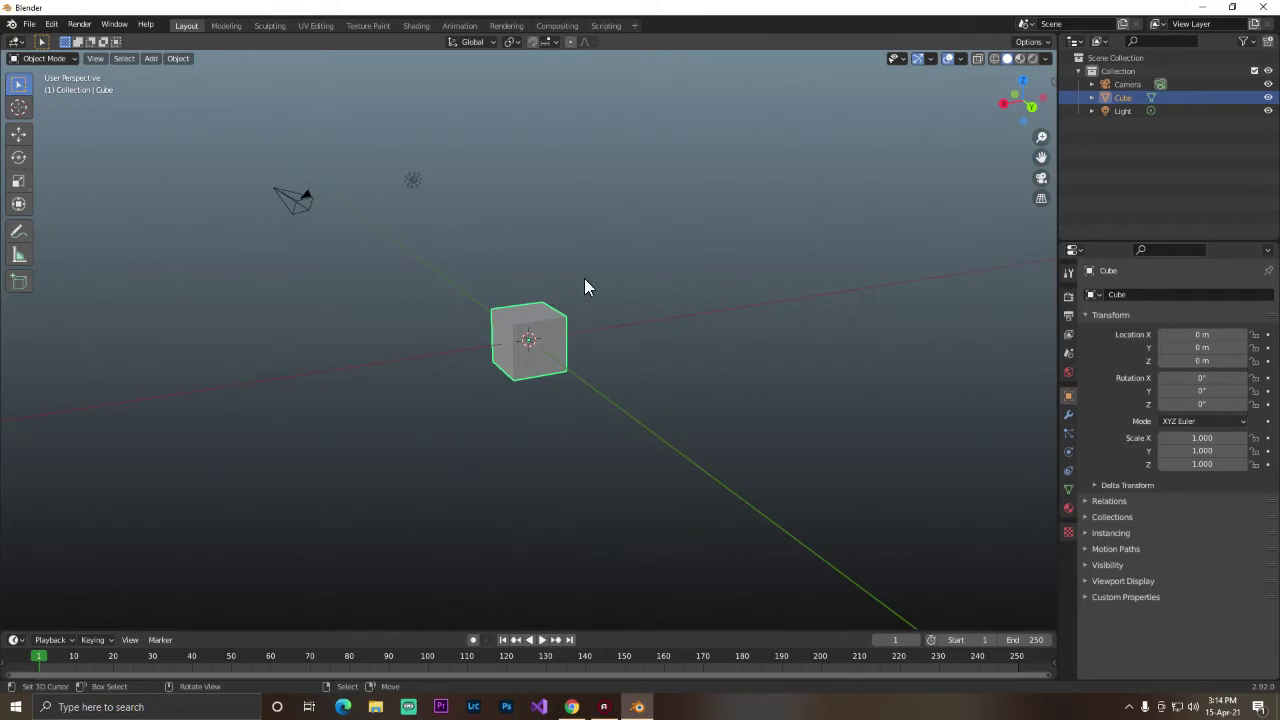
{"action": "mouse_move", "coordinate": [585, 287]}
{"action": "middle_mouse_down"}
{"action": "mouse_move", "coordinate": [671, 303]}
{"action": "mouse_move", "coordinate": [590, 312]}
{"action": "mouse_move", "coordinate": [523, 289]}
{"action": "middle_mouse_up"}
{"action": "left_click", "coordinate": [29, 24]}
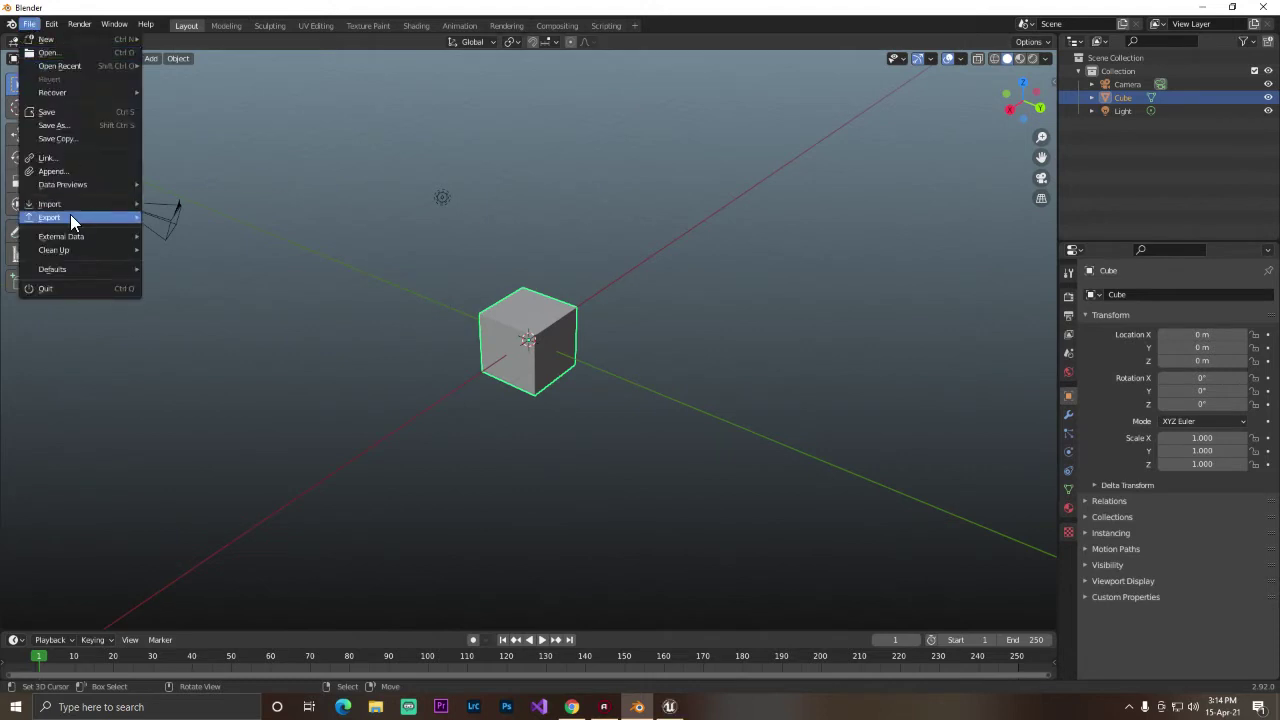
{"action": "left_click", "coordinate": [684, 710]}
{"action": "mouse_move", "coordinate": [620, 330]}
{"action": "left_mouse_down"}
{"action": "mouse_move", "coordinate": [600, 280]}
{"action": "mouse_move", "coordinate": [566, 337]}
{"action": "left_mouse_up"}
Go up to the Content root folder in the Content Browser and survey the level.
{"action": "left_click", "coordinate": [236, 490]}
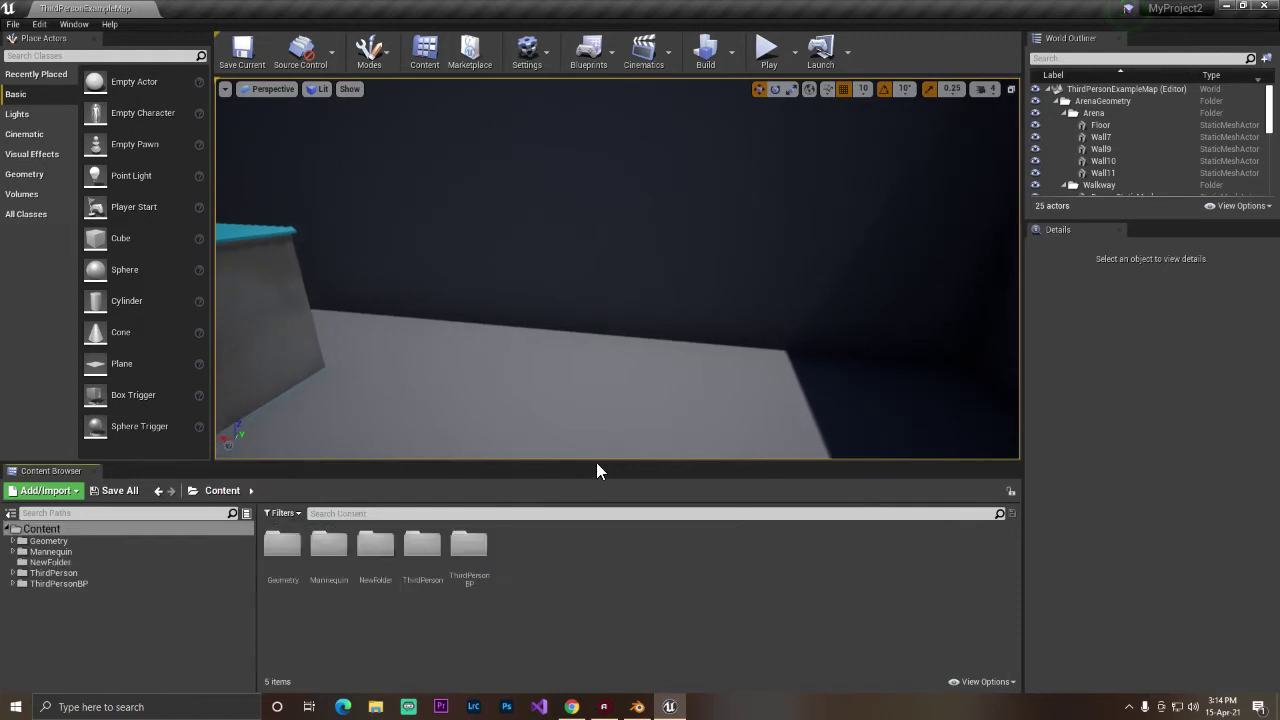
{"action": "right_click", "coordinate": [544, 564]}
{"action": "mouse_move", "coordinate": [491, 277]}
{"action": "left_mouse_down"}
{"action": "mouse_move", "coordinate": [491, 330]}
{"action": "mouse_move", "coordinate": [541, 300]}
{"action": "left_mouse_up"}
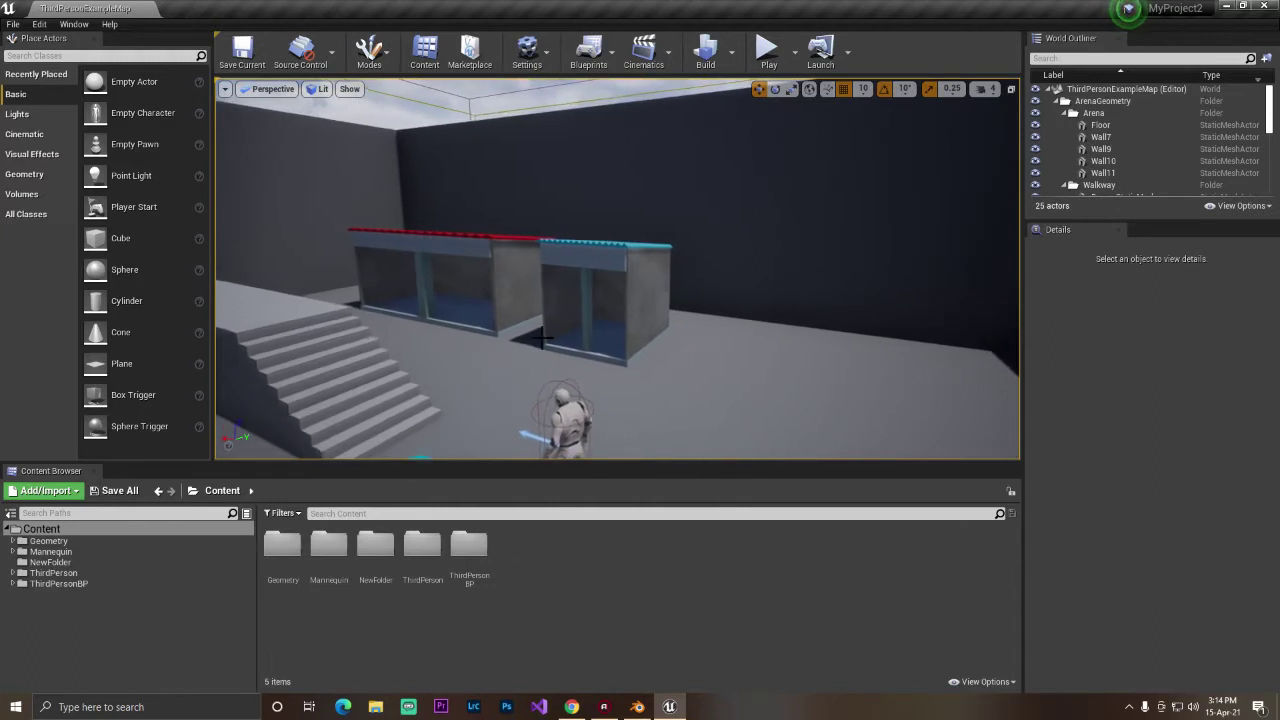
{"action": "scroll", "coordinate": [541, 338], "scroll_direction": "up", "scroll_amount": 5}
{"action": "scroll", "coordinate": [726, 274], "scroll_direction": "up", "scroll_amount": 3}
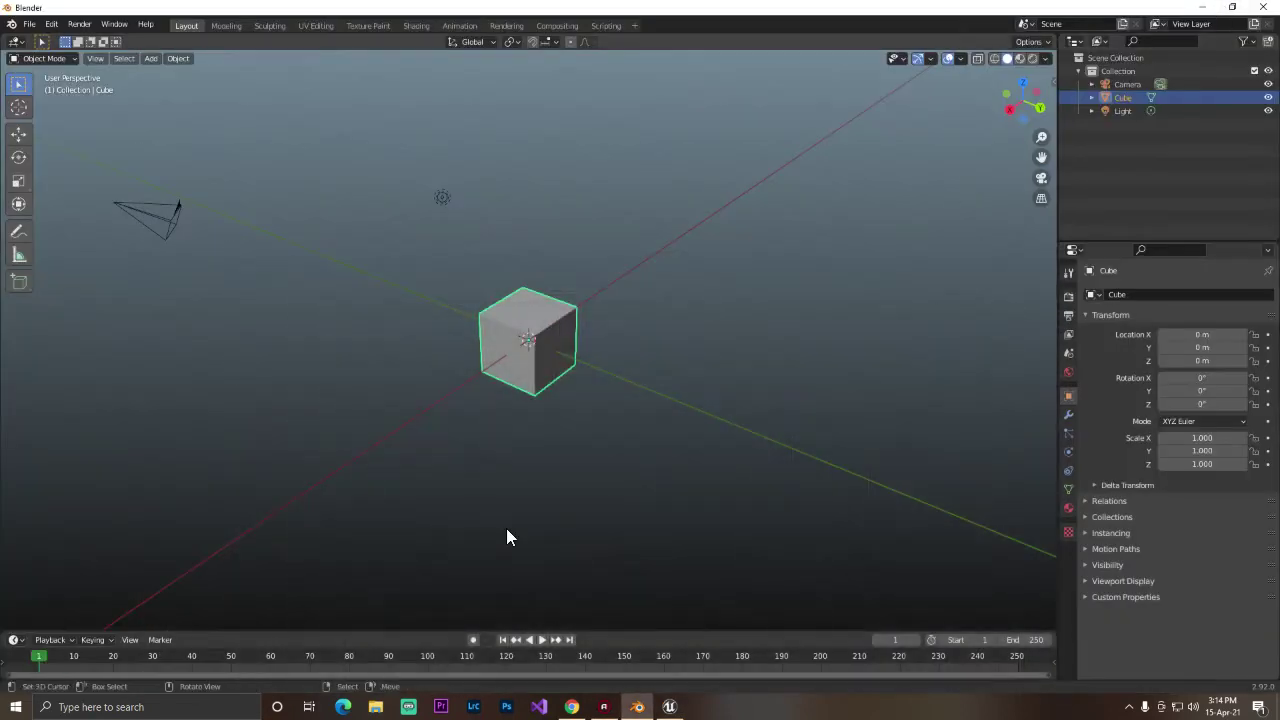
Browse New Volume (F:) in File Explorer to find the Blender-Export-Toolset-Add-on-master ZIP.
{"action": "left_click", "coordinate": [375, 707]}
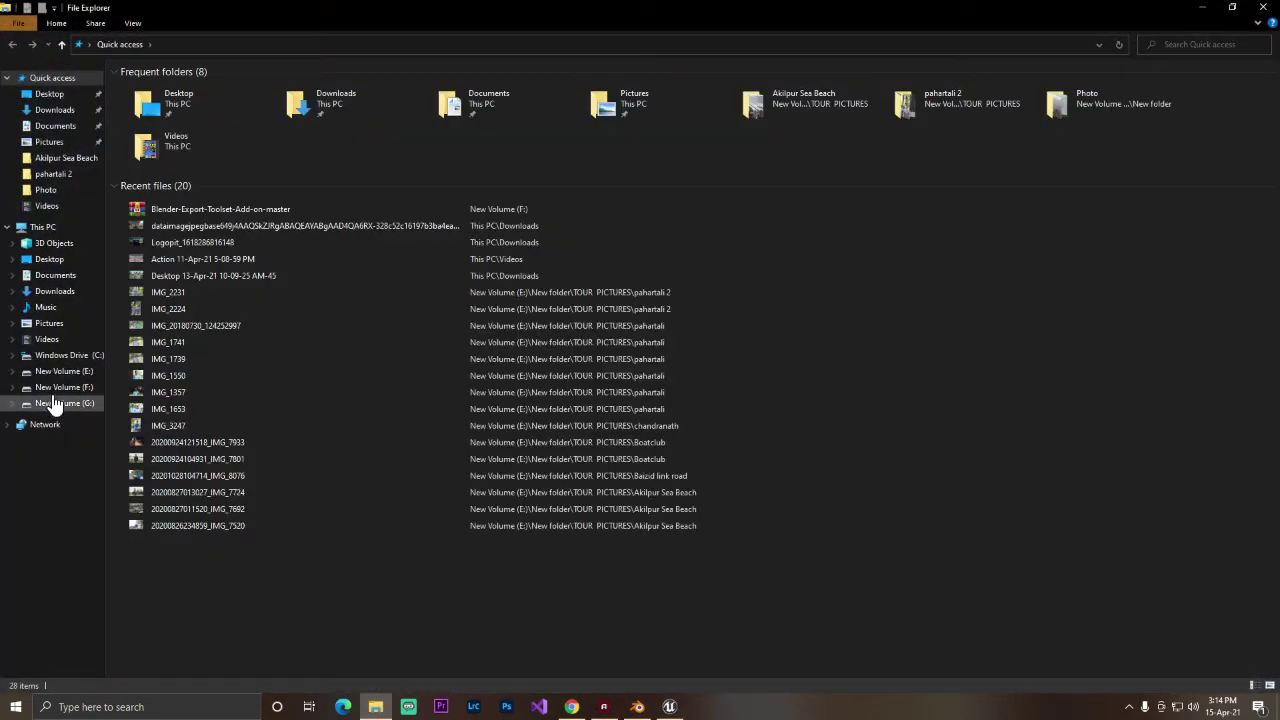
{"action": "left_click", "coordinate": [55, 403]}
{"action": "left_click", "coordinate": [57, 387]}
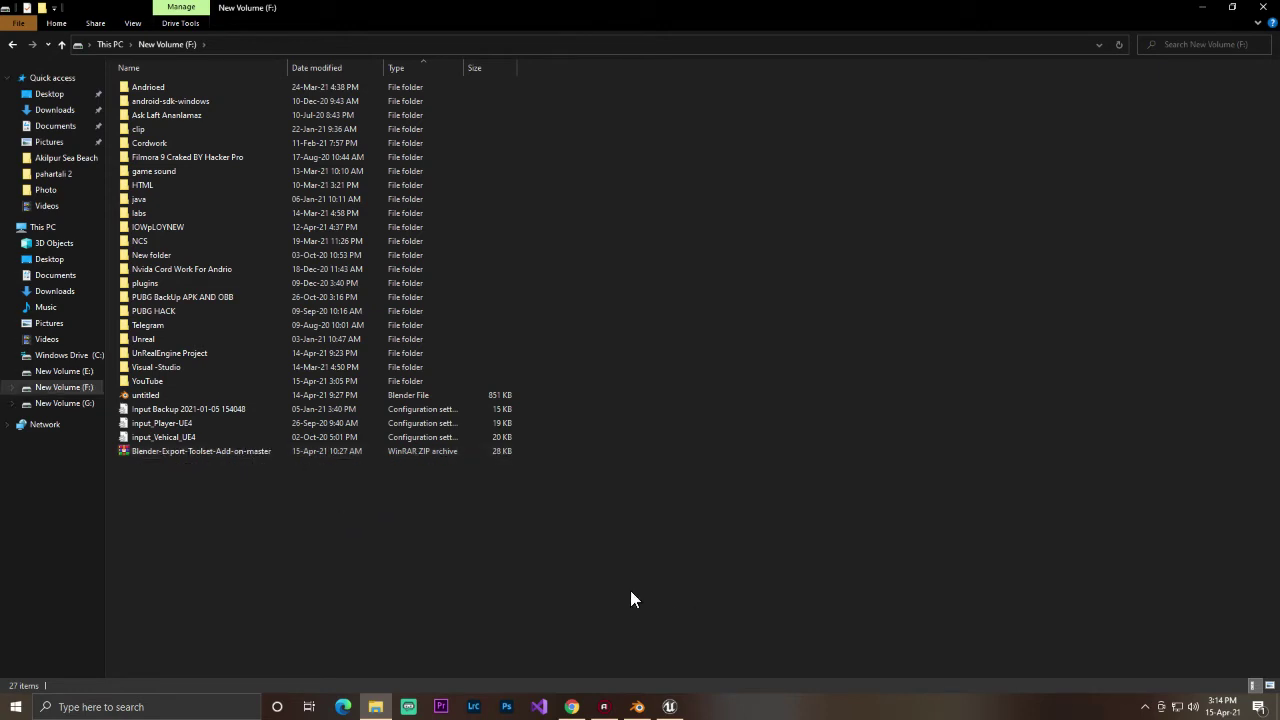
Back in Blender, orbit and zoom the view, then open Edit > Preferences.
{"action": "left_click", "coordinate": [637, 706]}
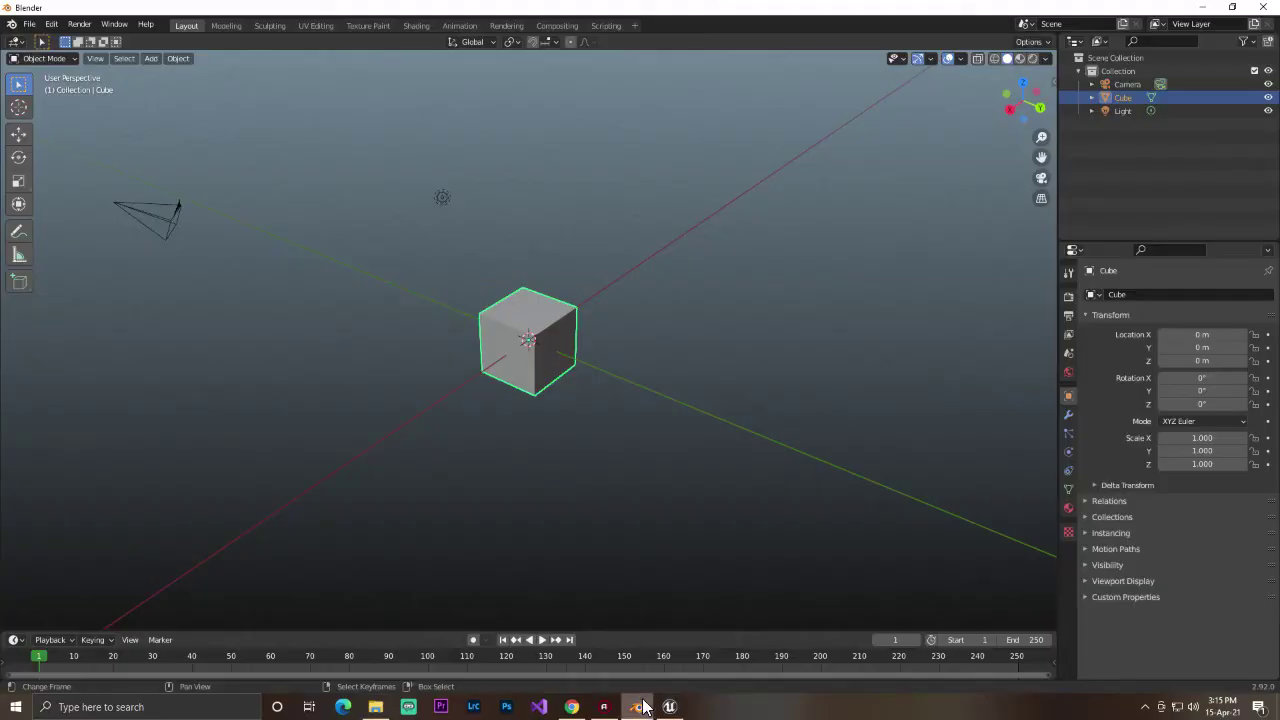
{"action": "mouse_move", "coordinate": [646, 388]}
{"action": "middle_mouse_down"}
{"action": "mouse_move", "coordinate": [592, 354]}
{"action": "mouse_move", "coordinate": [517, 346]}
{"action": "middle_mouse_up"}
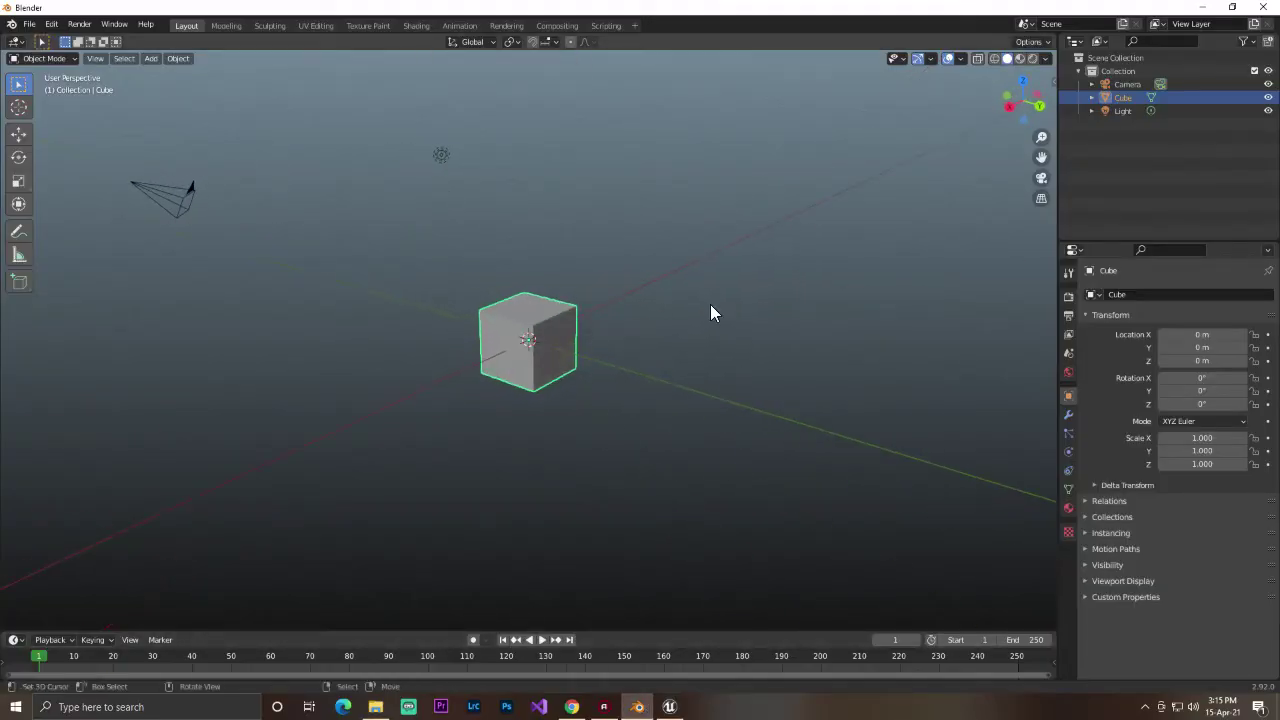
{"action": "mouse_move", "coordinate": [643, 294]}
{"action": "middle_mouse_down"}
{"action": "mouse_move", "coordinate": [734, 291]}
{"action": "mouse_move", "coordinate": [604, 293]}
{"action": "mouse_move", "coordinate": [638, 278]}
{"action": "middle_mouse_up"}
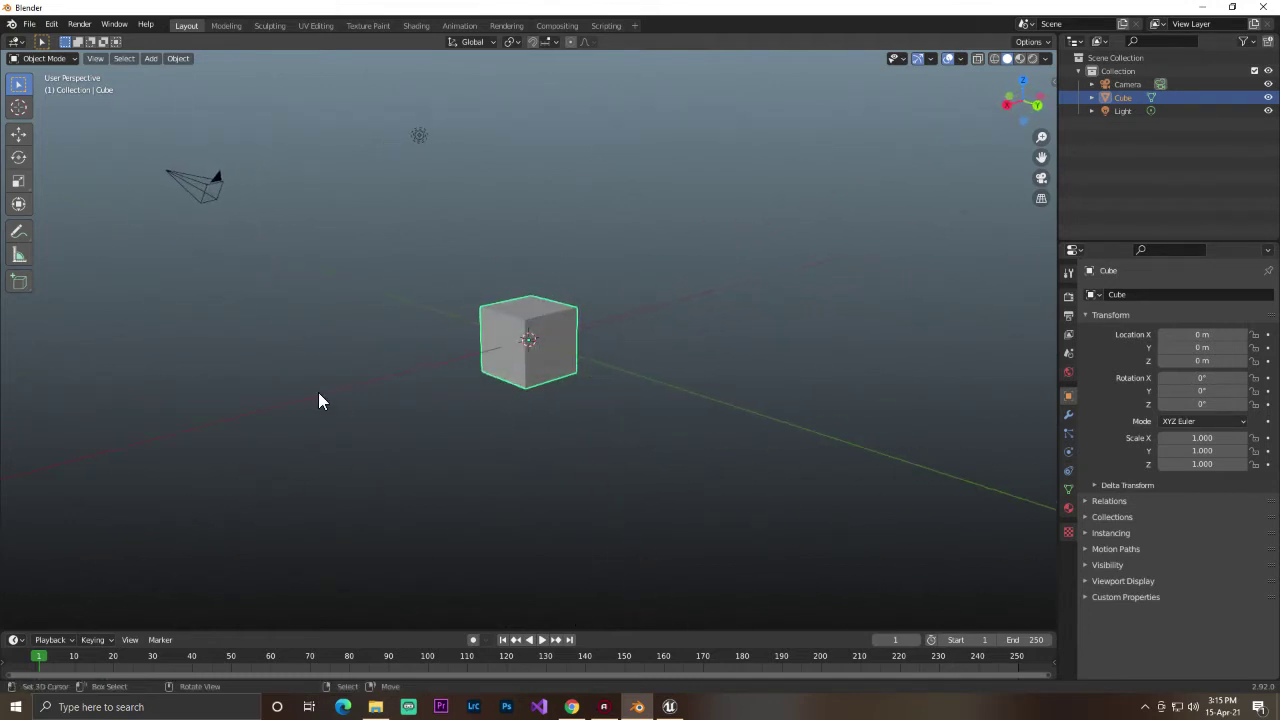
{"action": "scroll", "coordinate": [480, 324], "scroll_direction": "up", "scroll_amount": 3}
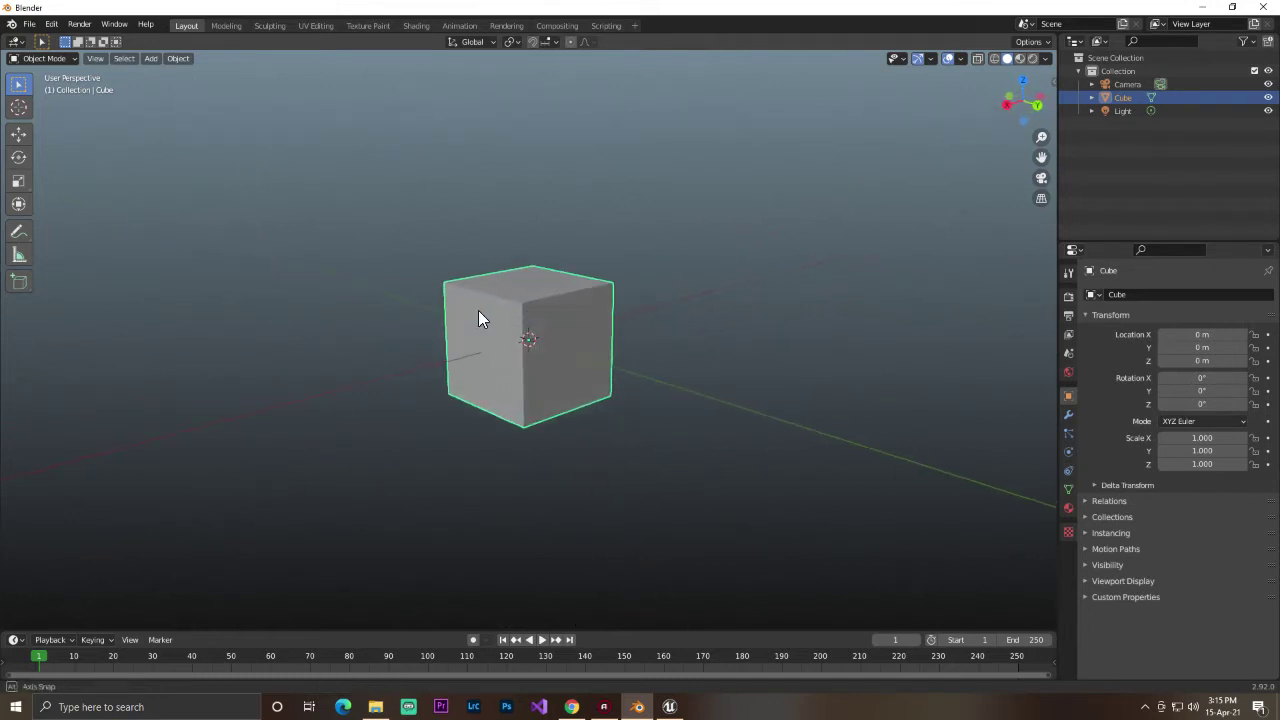
{"action": "left_click", "coordinate": [30, 24]}
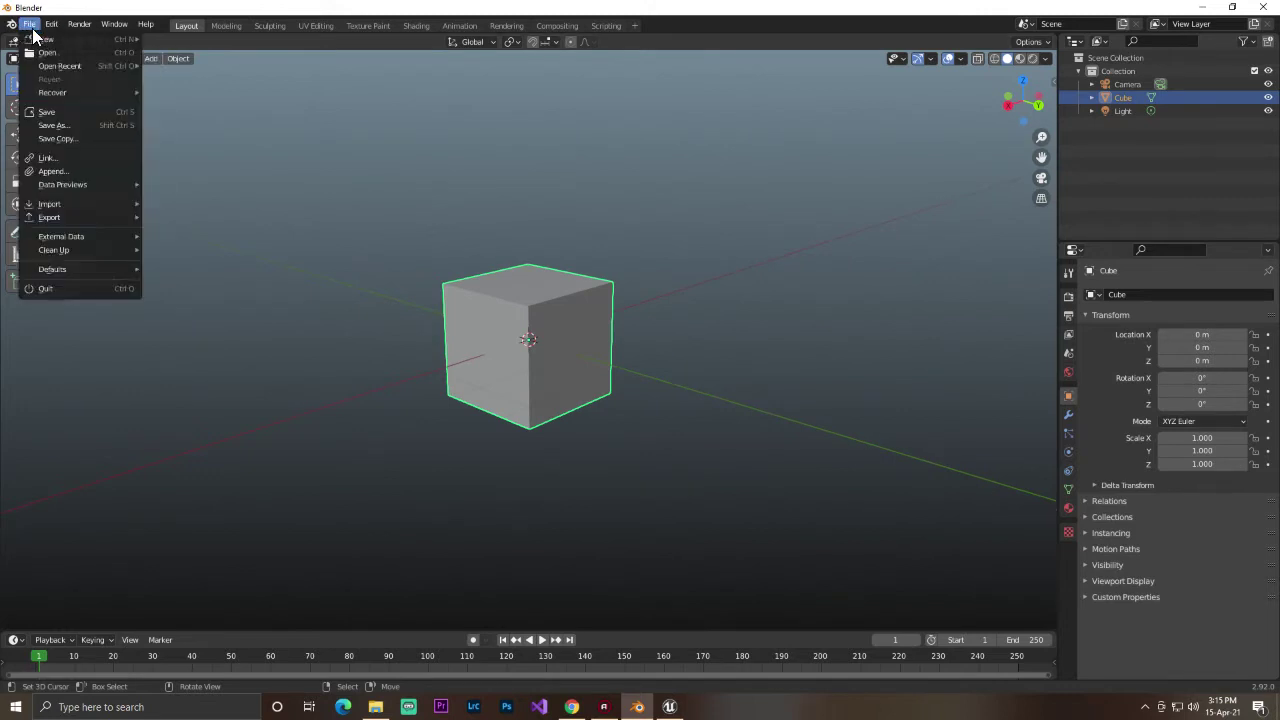
{"action": "left_click", "coordinate": [30, 24]}
{"action": "left_click", "coordinate": [51, 24]}
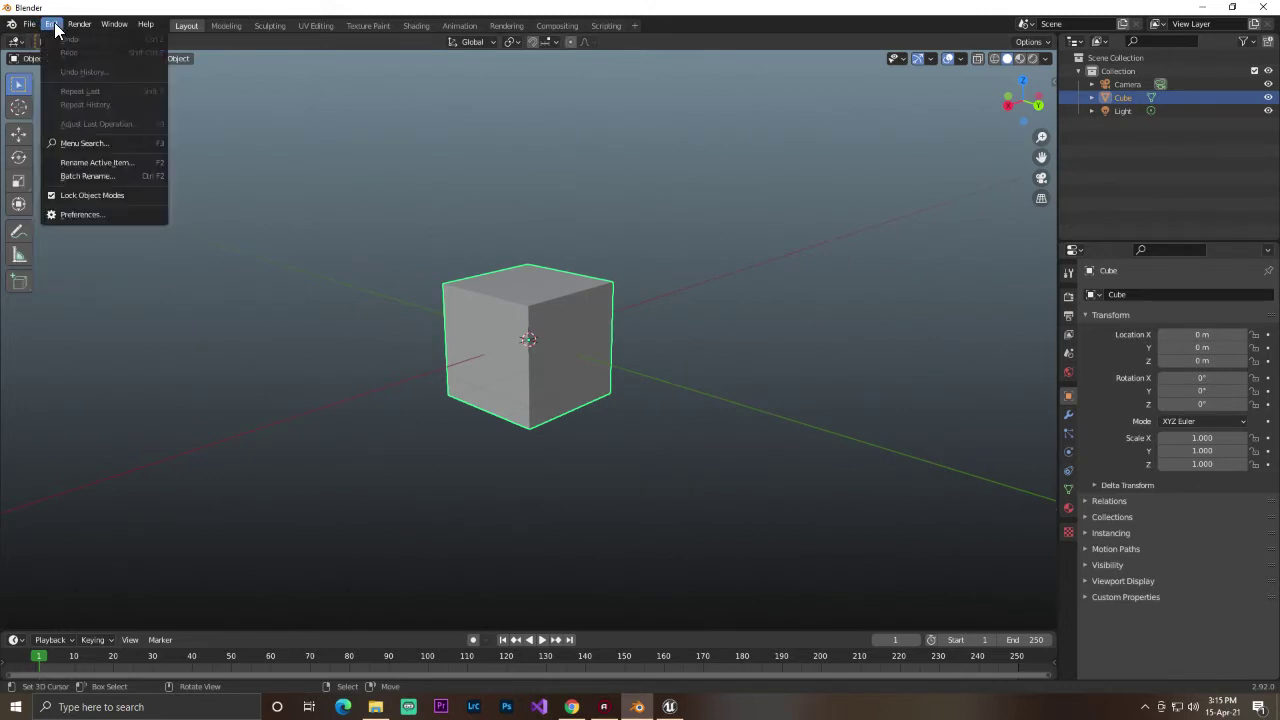
{"action": "left_click", "coordinate": [82, 214]}
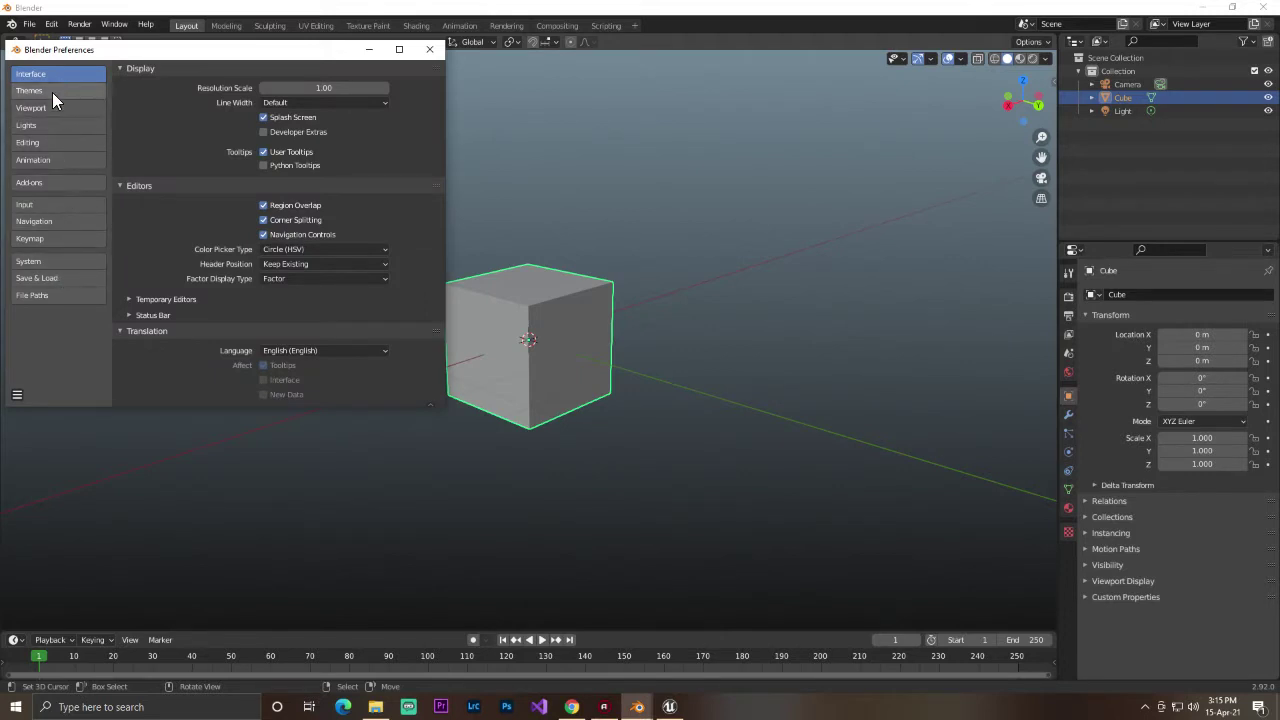
Install the add-on from F:\Blender-Export-Toolset-Add-on-master.zip in Preferences > Add-ons.
{"action": "left_click", "coordinate": [48, 184]}
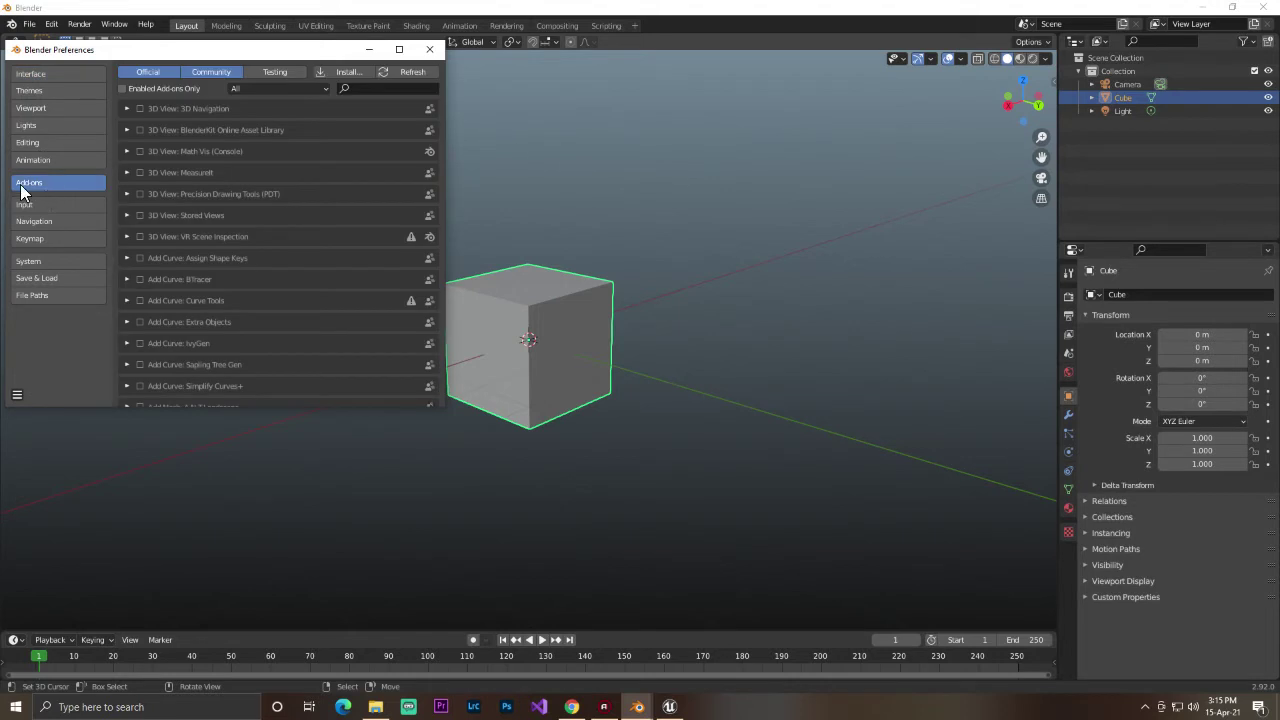
{"action": "left_click", "coordinate": [344, 73]}
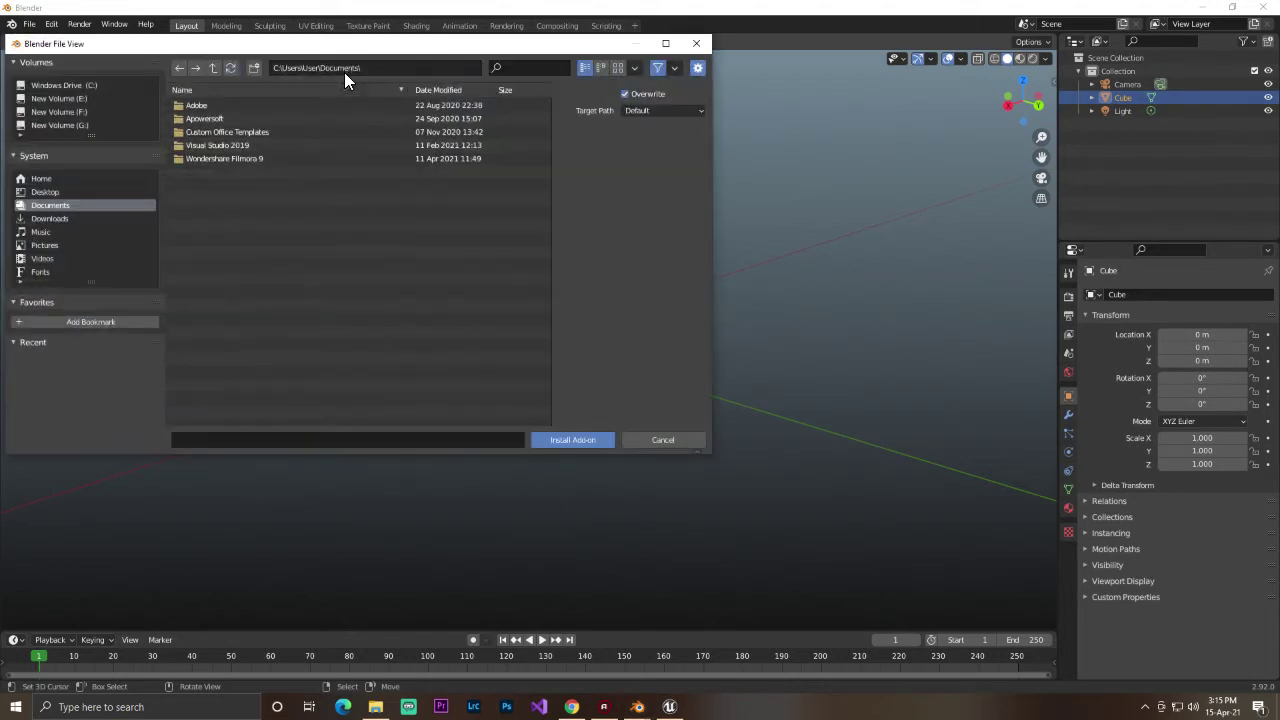
{"action": "left_click", "coordinate": [74, 111]}
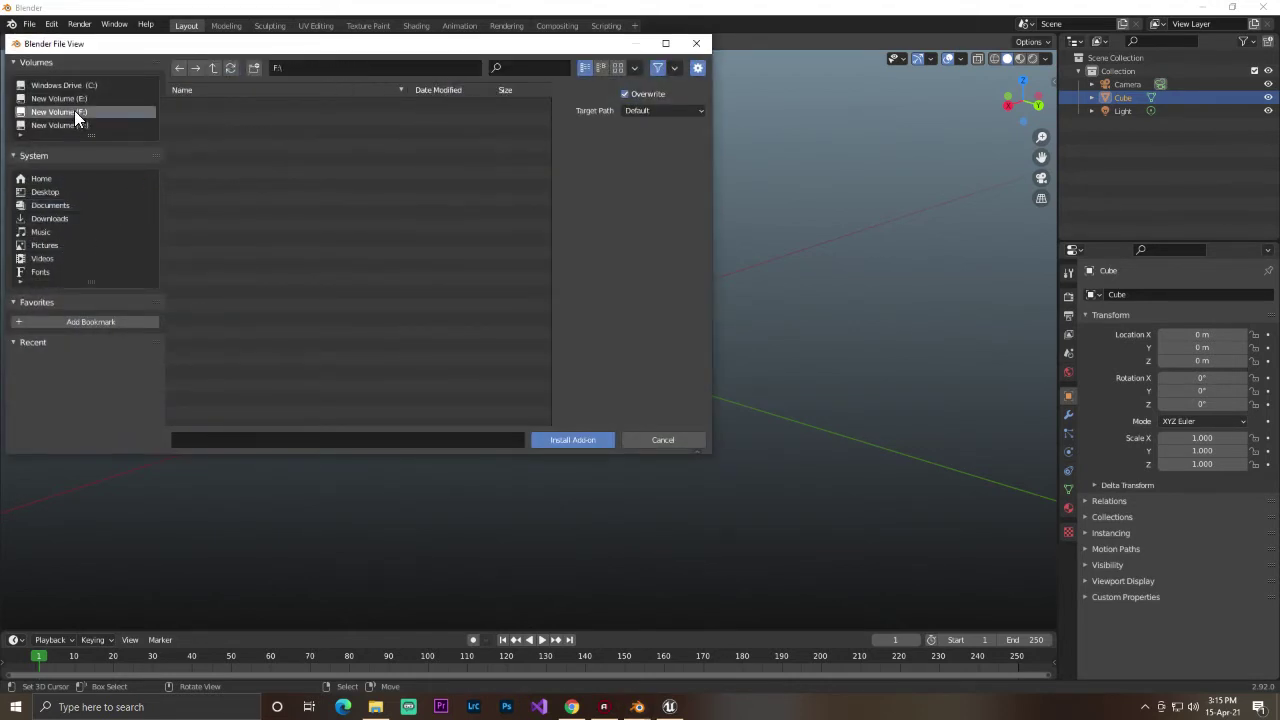
{"action": "left_click", "coordinate": [206, 400]}
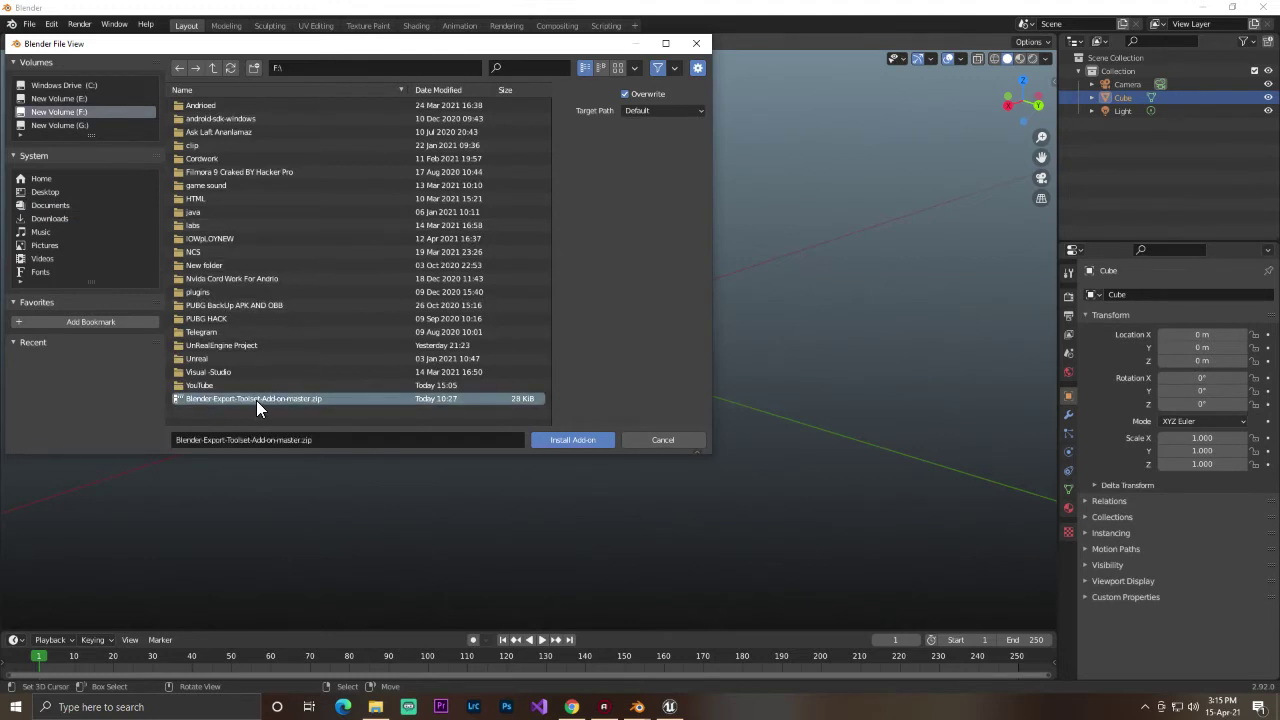
{"action": "left_click", "coordinate": [564, 442]}
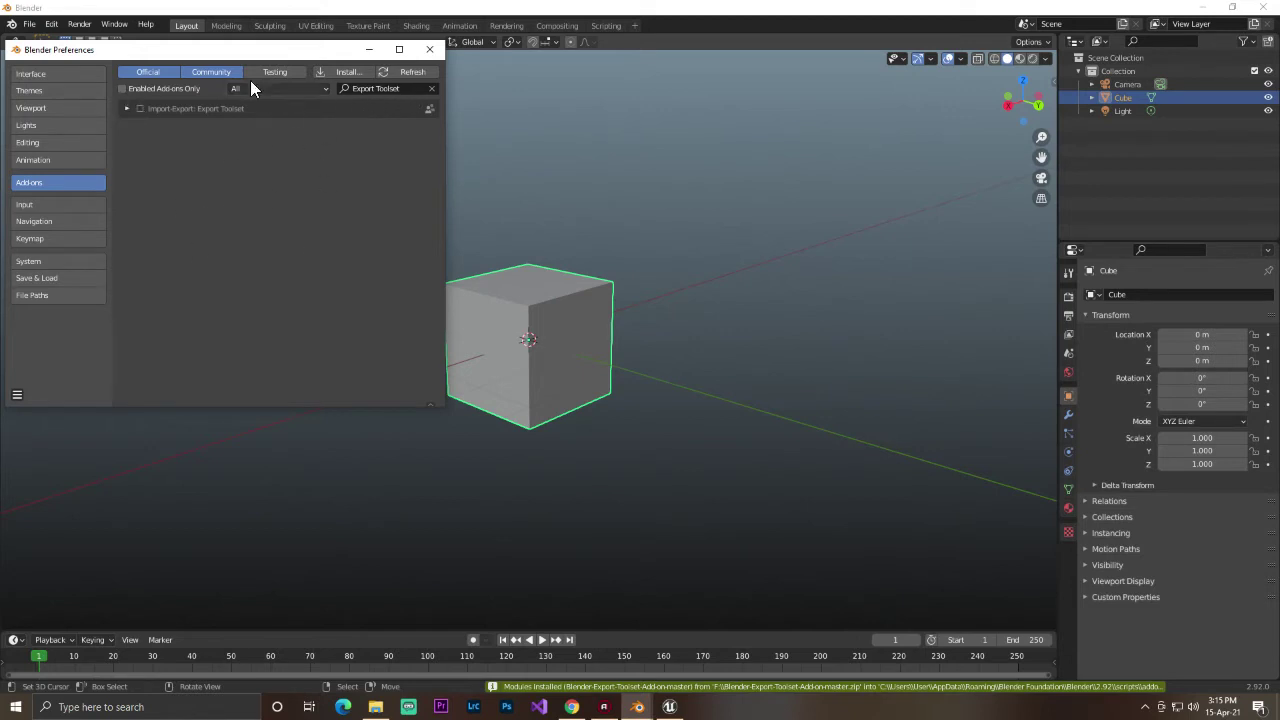
Enable Import-Export: Export Toolset and close Preferences.
{"action": "left_click", "coordinate": [140, 108]}
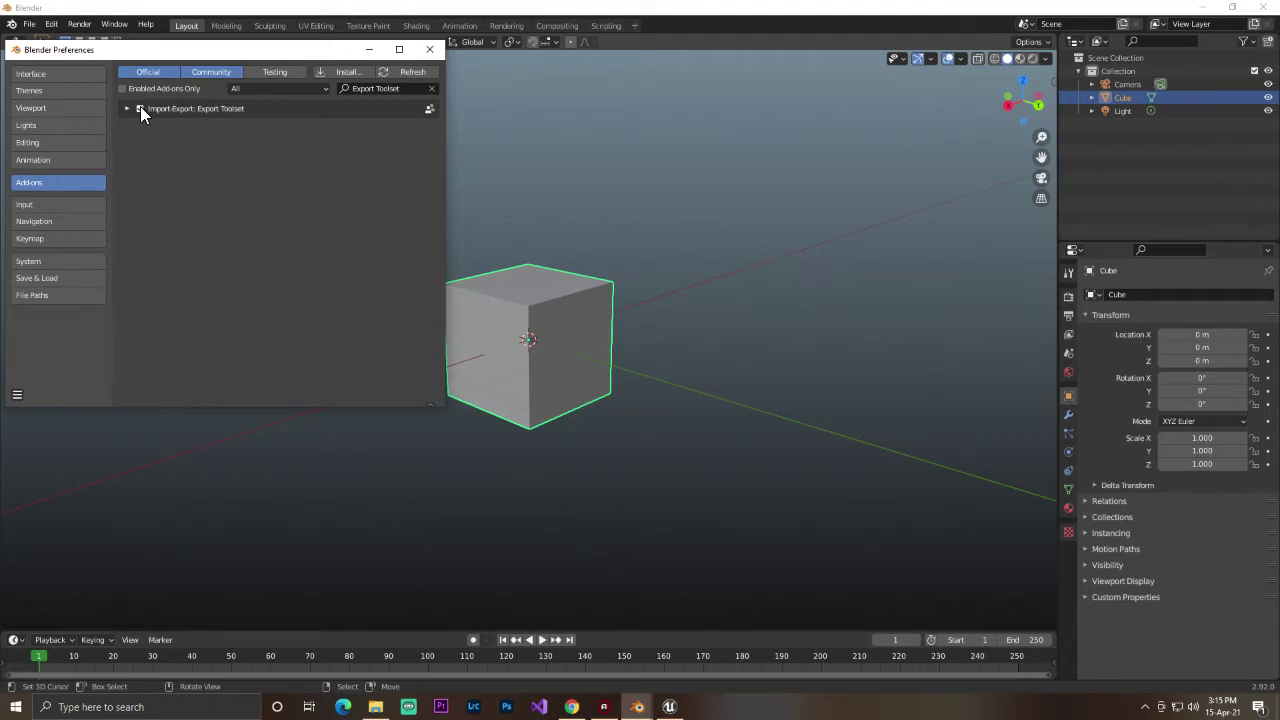
{"action": "left_click", "coordinate": [418, 53]}
{"action": "mouse_move", "coordinate": [438, 48]}
{"action": "middle_mouse_down"}
{"action": "mouse_move", "coordinate": [572, 156]}
{"action": "mouse_move", "coordinate": [654, 188]}
{"action": "mouse_move", "coordinate": [694, 174]}
{"action": "middle_mouse_up"}
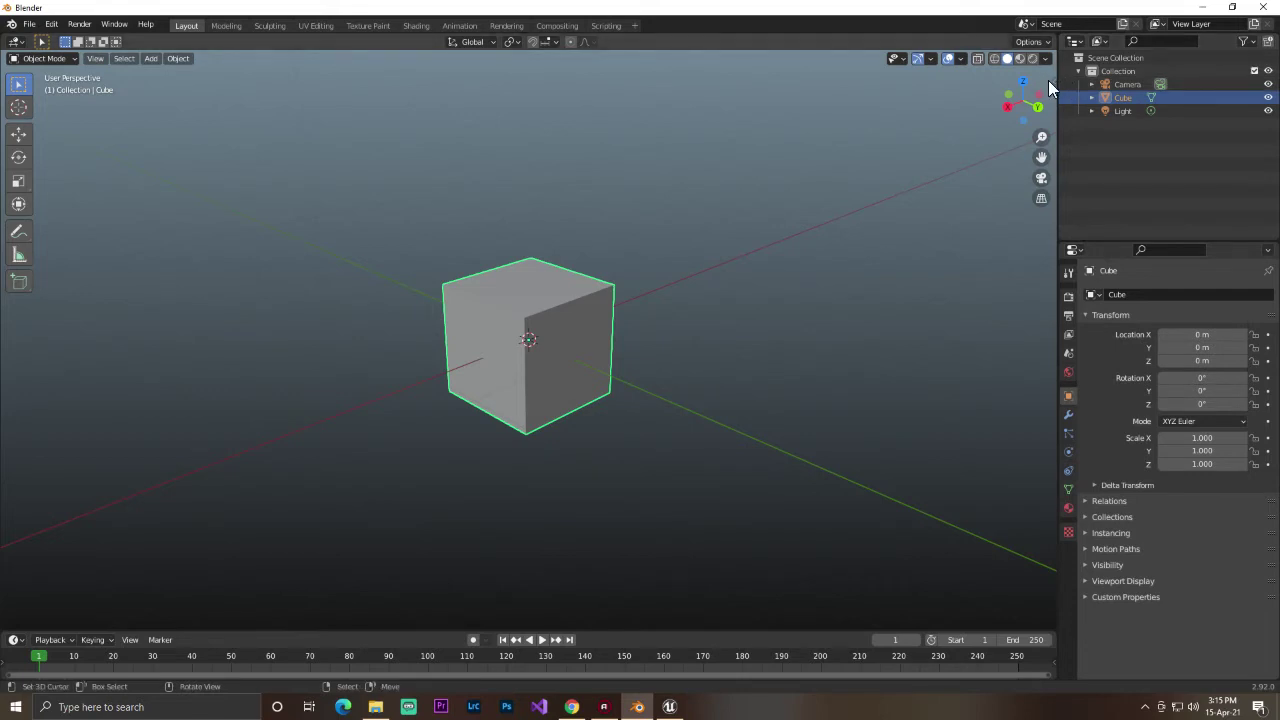
Show the Export Toolset sidebar tab, listing the Cube with an empty export folder field.
{"action": "left_click", "coordinate": [1048, 80]}
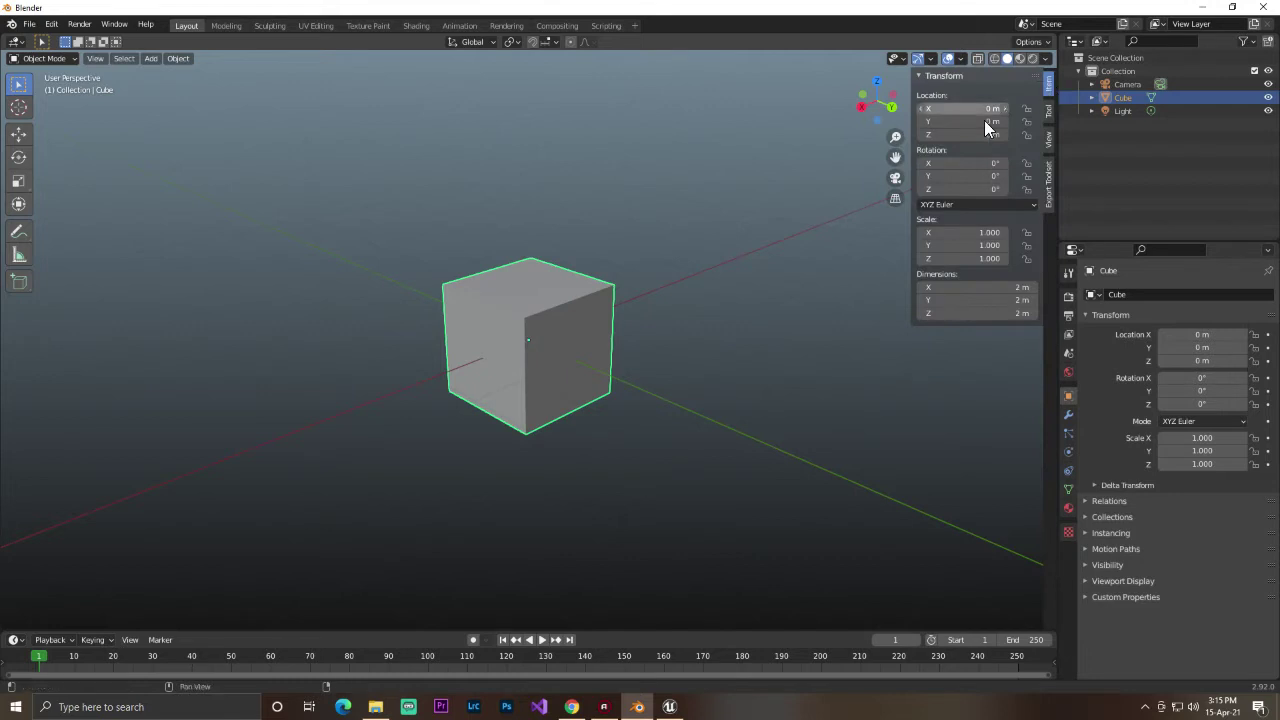
{"action": "middle_click_drag", "start_coordinate": [806, 211], "coordinate": [766, 206]}
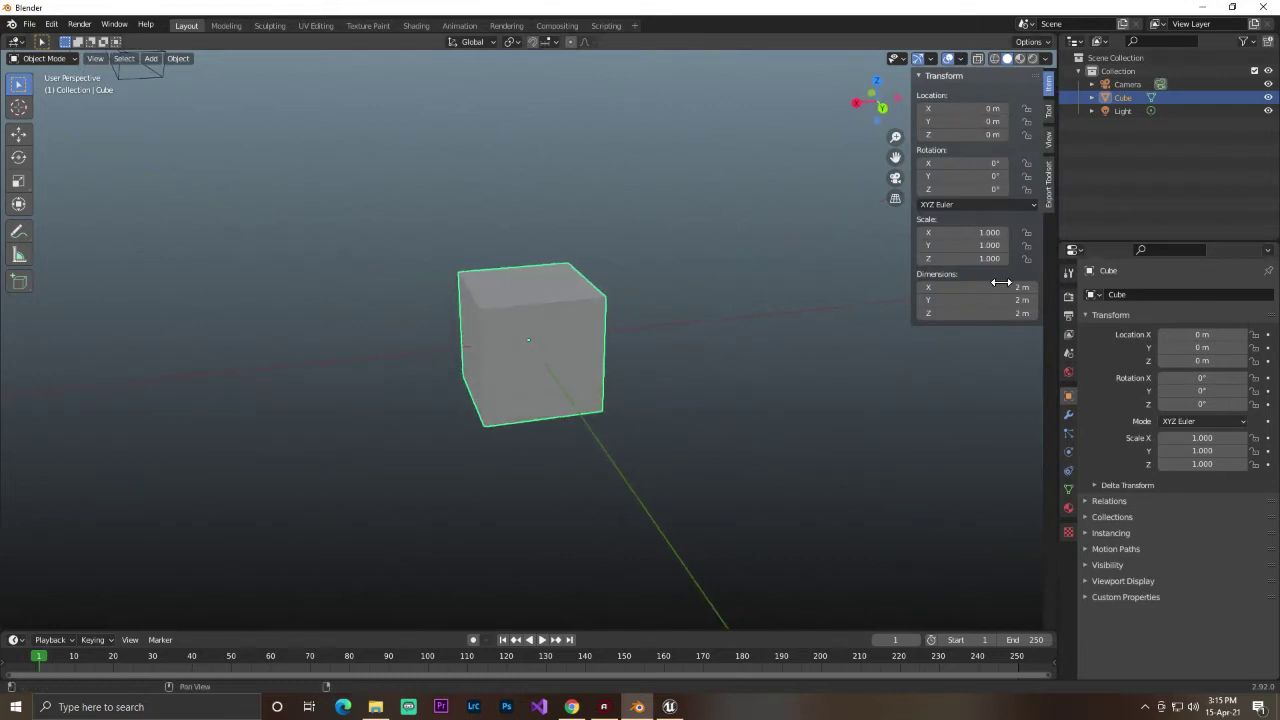
{"action": "scroll", "coordinate": [626, 289], "scroll_direction": "down", "scroll_amount": 2}
{"action": "scroll", "coordinate": [626, 289], "scroll_direction": "up", "scroll_amount": 4}
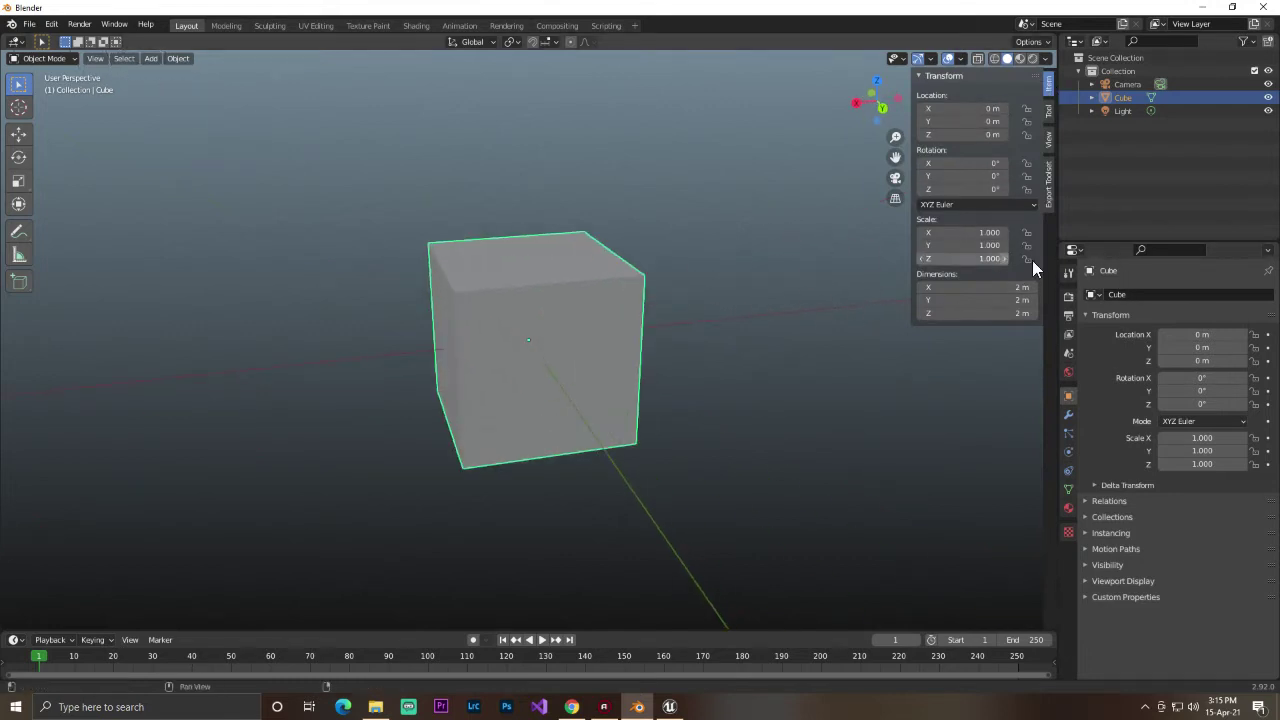
{"action": "left_click", "coordinate": [1048, 183]}
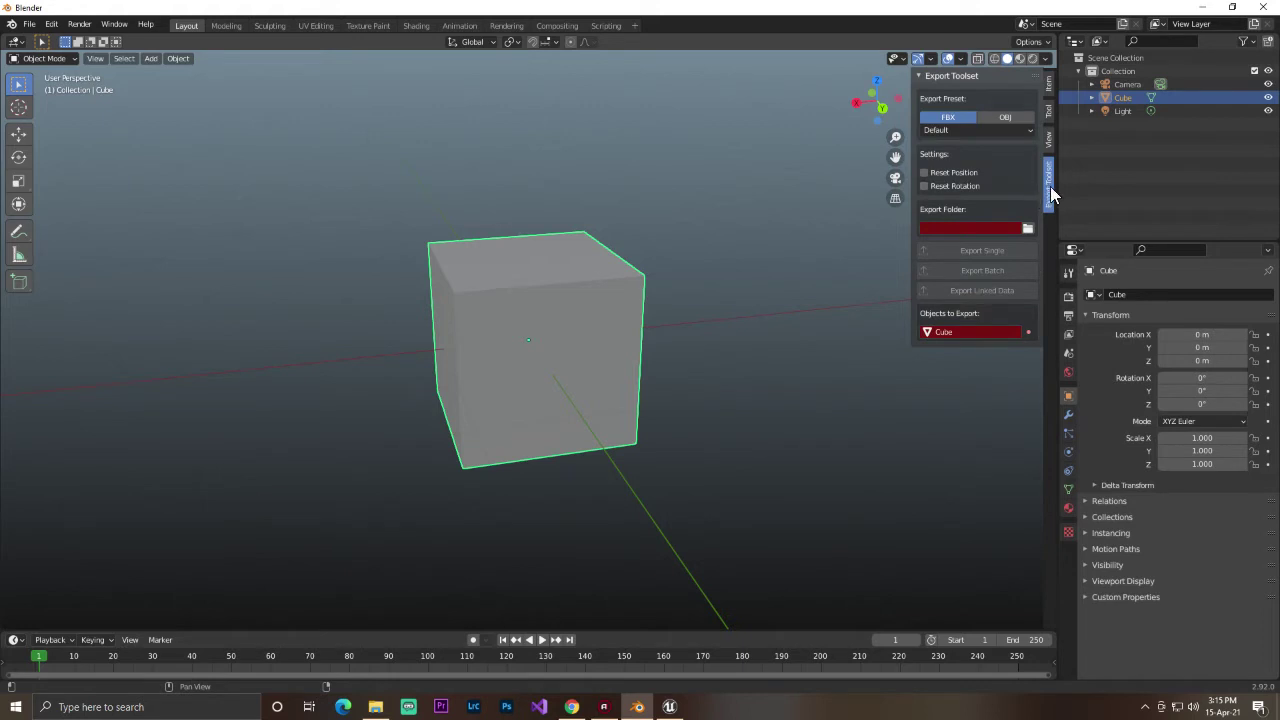
{"action": "left_click", "coordinate": [1050, 144]}
{"action": "left_click", "coordinate": [1047, 108]}
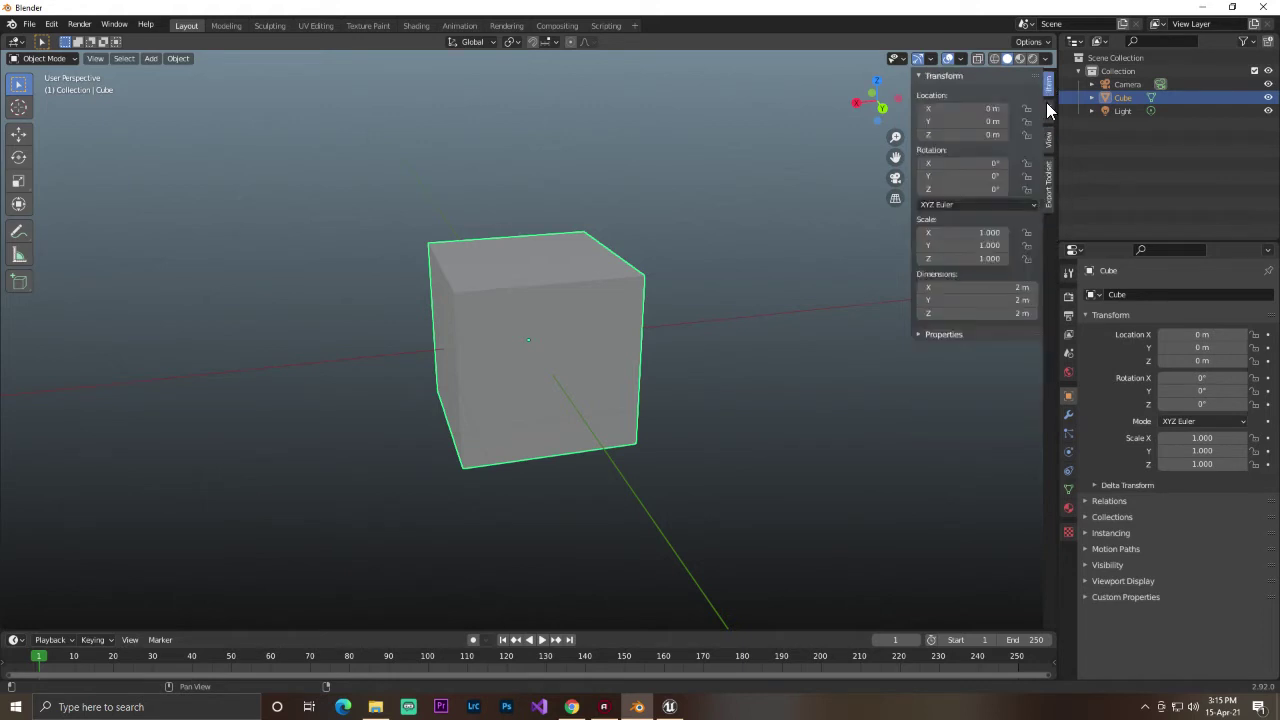
{"action": "left_click", "coordinate": [1048, 182]}
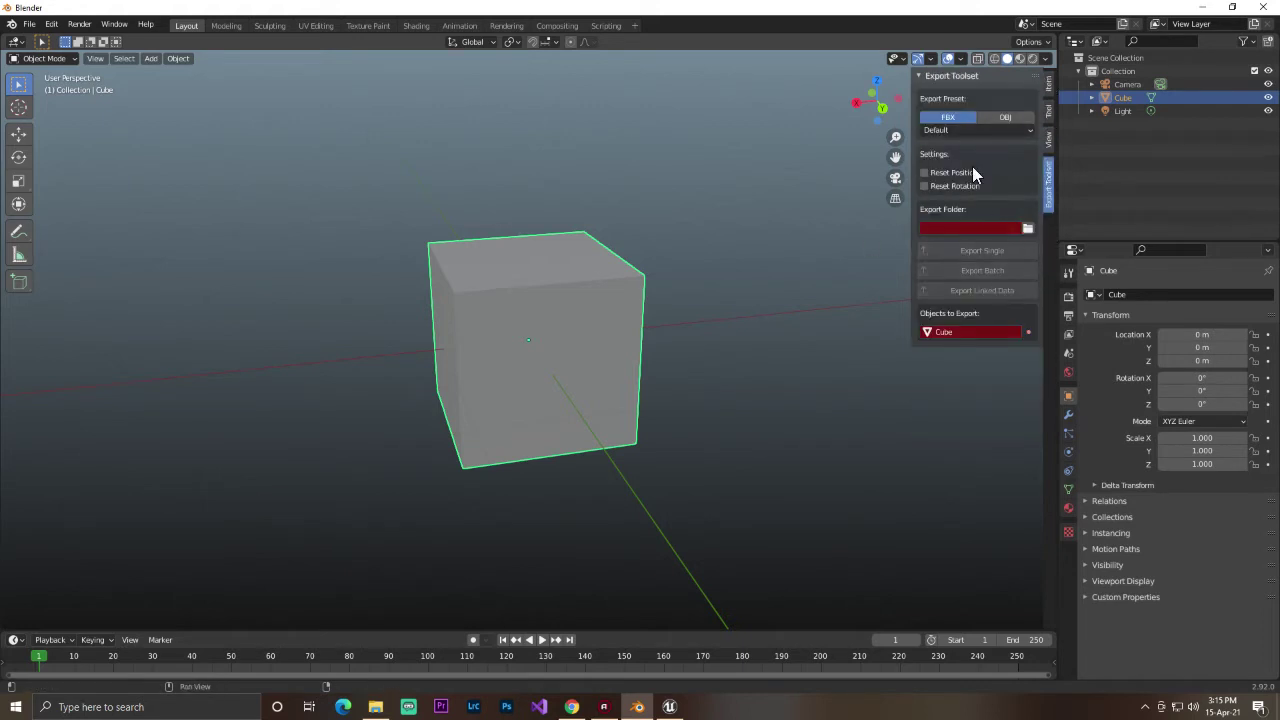
{"action": "mouse_move", "coordinate": [660, 262]}
{"action": "middle_mouse_down"}
{"action": "mouse_move", "coordinate": [614, 272]}
{"action": "mouse_move", "coordinate": [786, 251]}
{"action": "middle_mouse_up"}
{"action": "mouse_move", "coordinate": [700, 240]}
{"action": "middle_mouse_down"}
{"action": "mouse_move", "coordinate": [603, 249]}
{"action": "mouse_move", "coordinate": [695, 241]}
{"action": "mouse_move", "coordinate": [715, 296]}
{"action": "middle_mouse_up"}
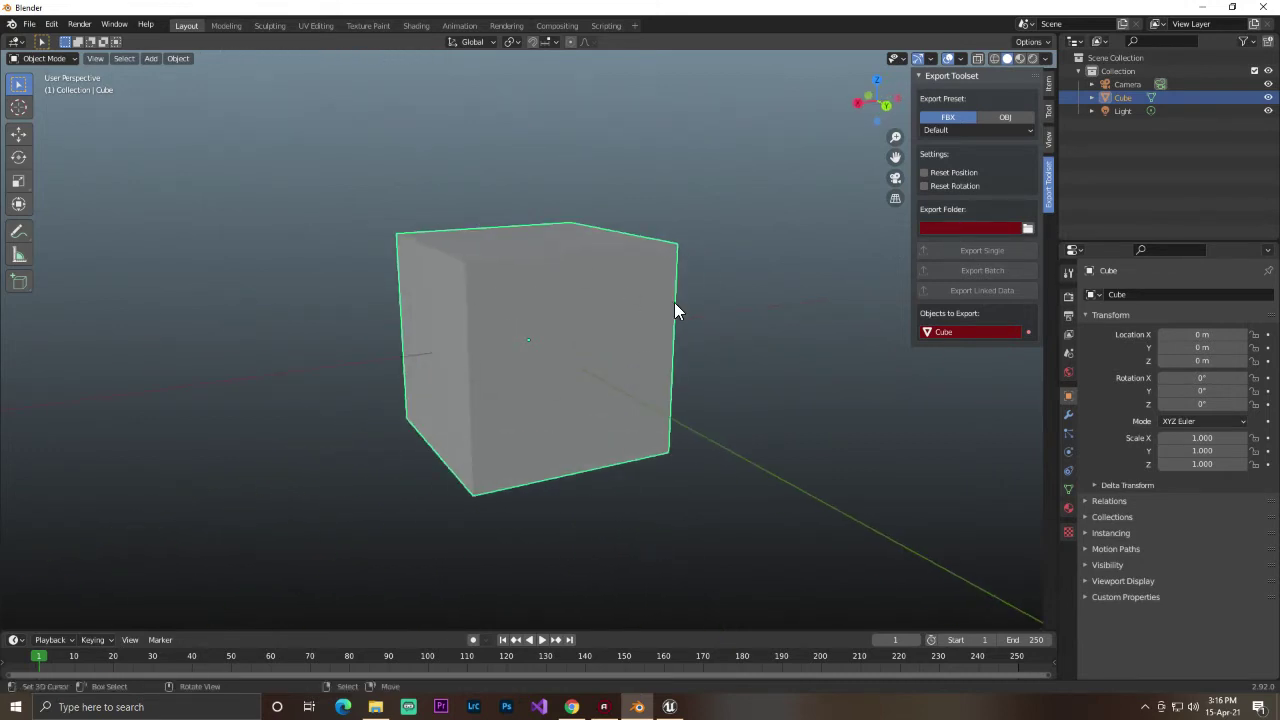
In Unreal, create a Content folder named 'new' and open it.
{"action": "left_click", "coordinate": [670, 707]}
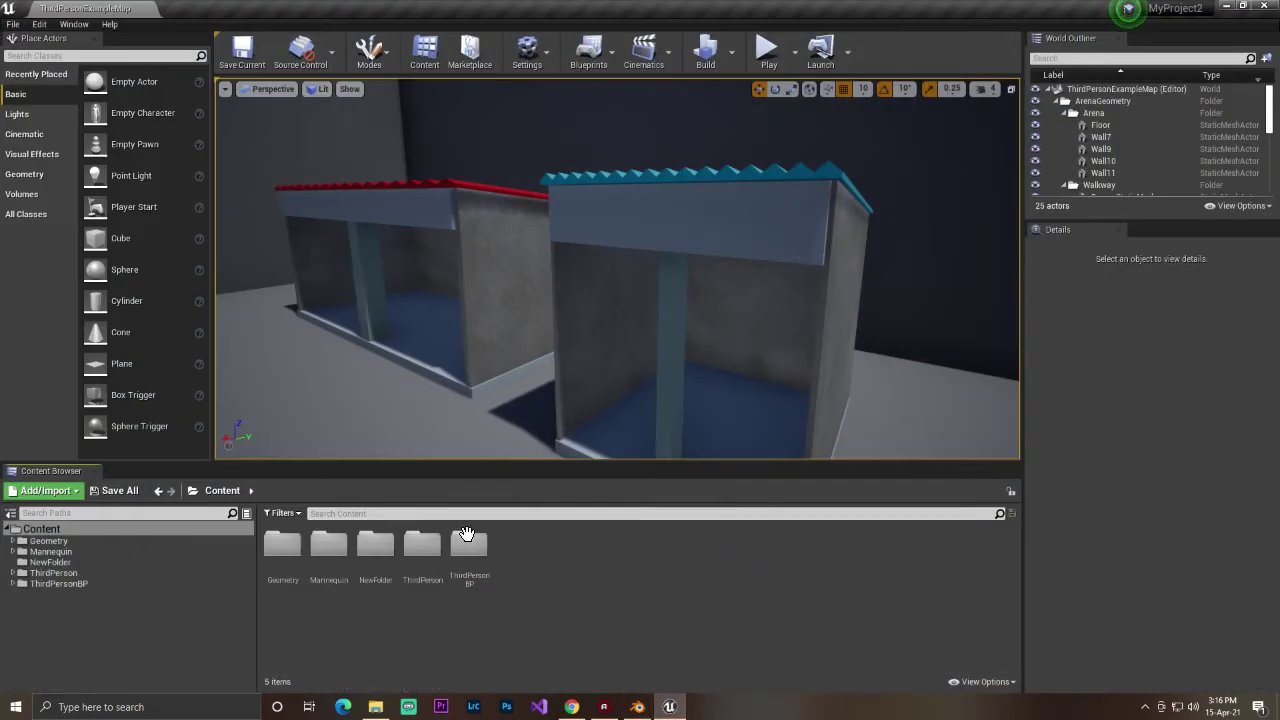
{"action": "scroll", "coordinate": [651, 390], "scroll_direction": "down", "scroll_amount": 5}
{"action": "scroll", "coordinate": [600, 370], "scroll_direction": "down", "scroll_amount": 3}
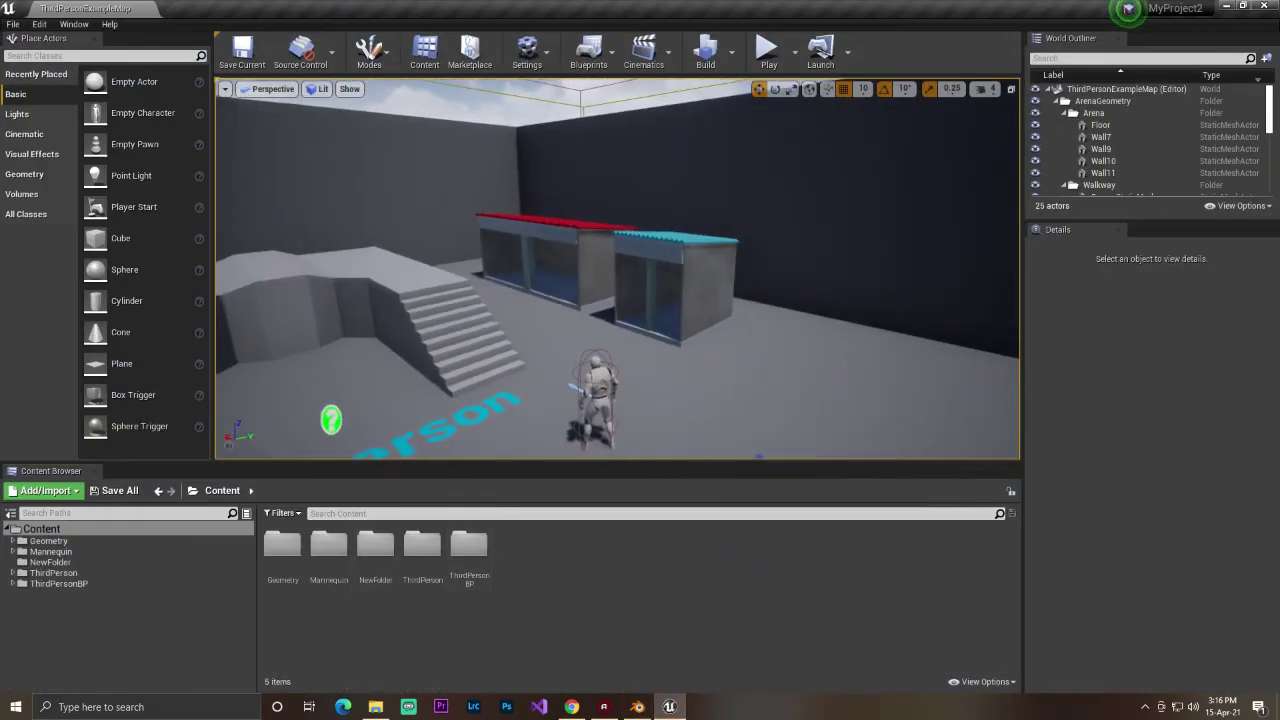
{"action": "scroll", "coordinate": [481, 323], "scroll_direction": "up", "scroll_amount": 3}
{"action": "left_click_drag", "start_coordinate": [481, 323], "coordinate": [446, 423]}
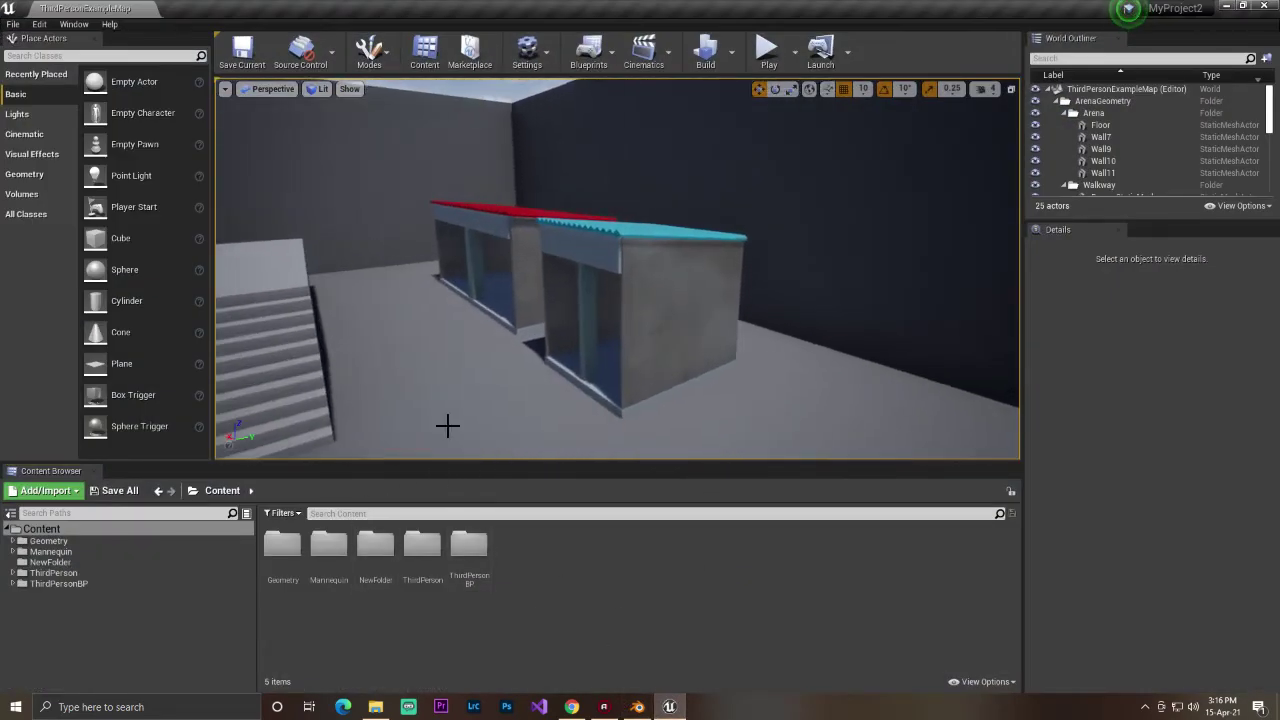
{"action": "right_click", "coordinate": [554, 552]}
{"action": "left_click", "coordinate": [620, 165]}
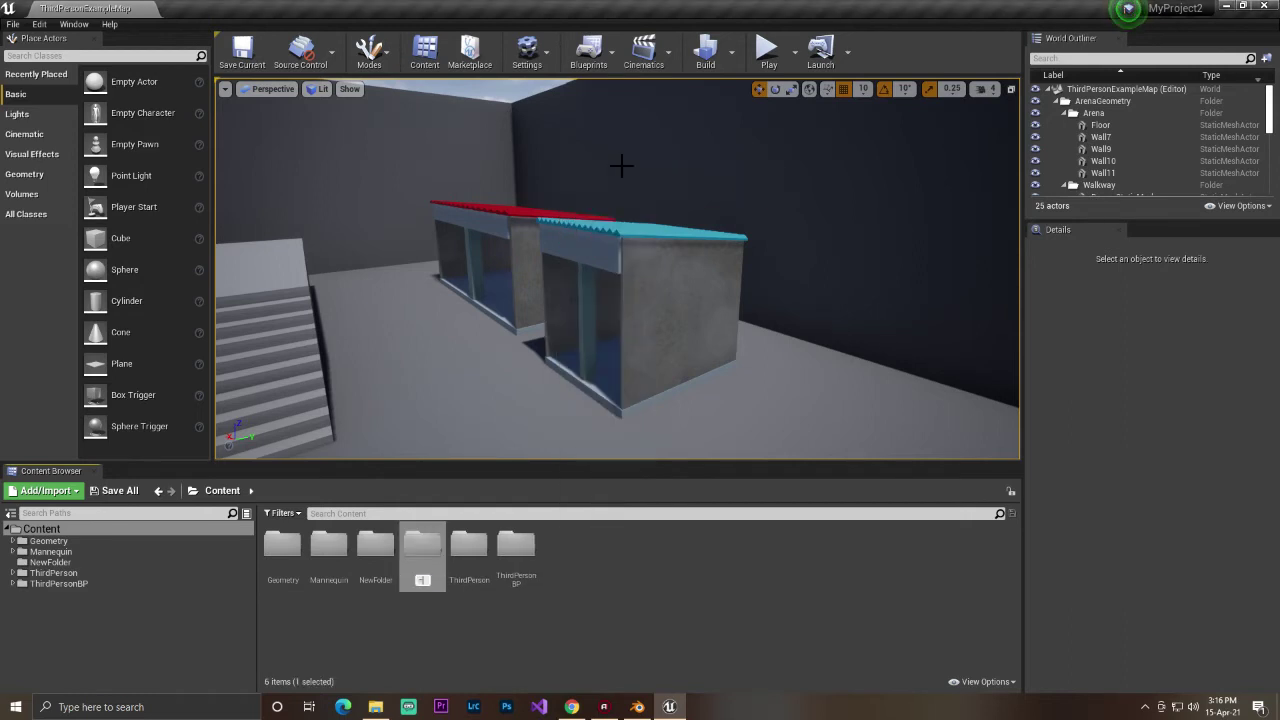
{"action": "type", "text": "new"}
{"action": "key", "text": "Return"}
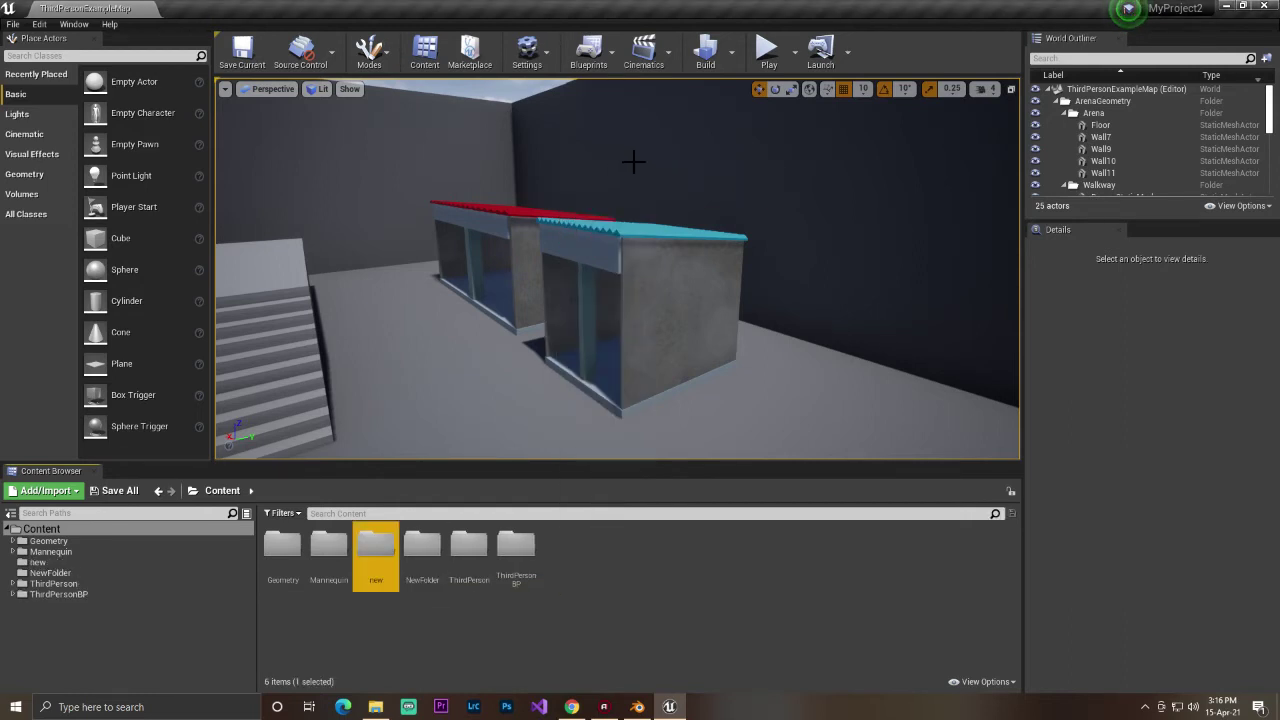
{"action": "double_click", "coordinate": [372, 550]}
Create and save a NewBlueprint Blueprint Class, then show its file in Explorer.
{"action": "right_click", "coordinate": [382, 546]}
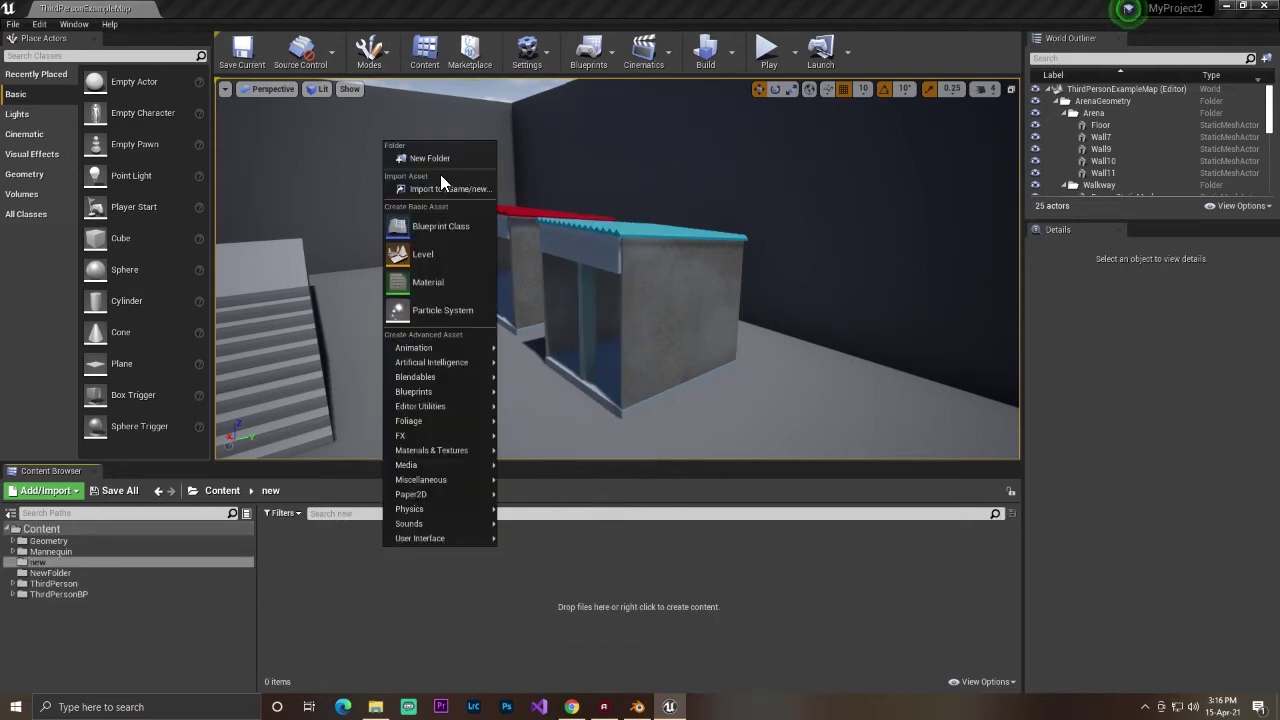
{"action": "left_click", "coordinate": [408, 236]}
{"action": "left_click", "coordinate": [475, 287]}
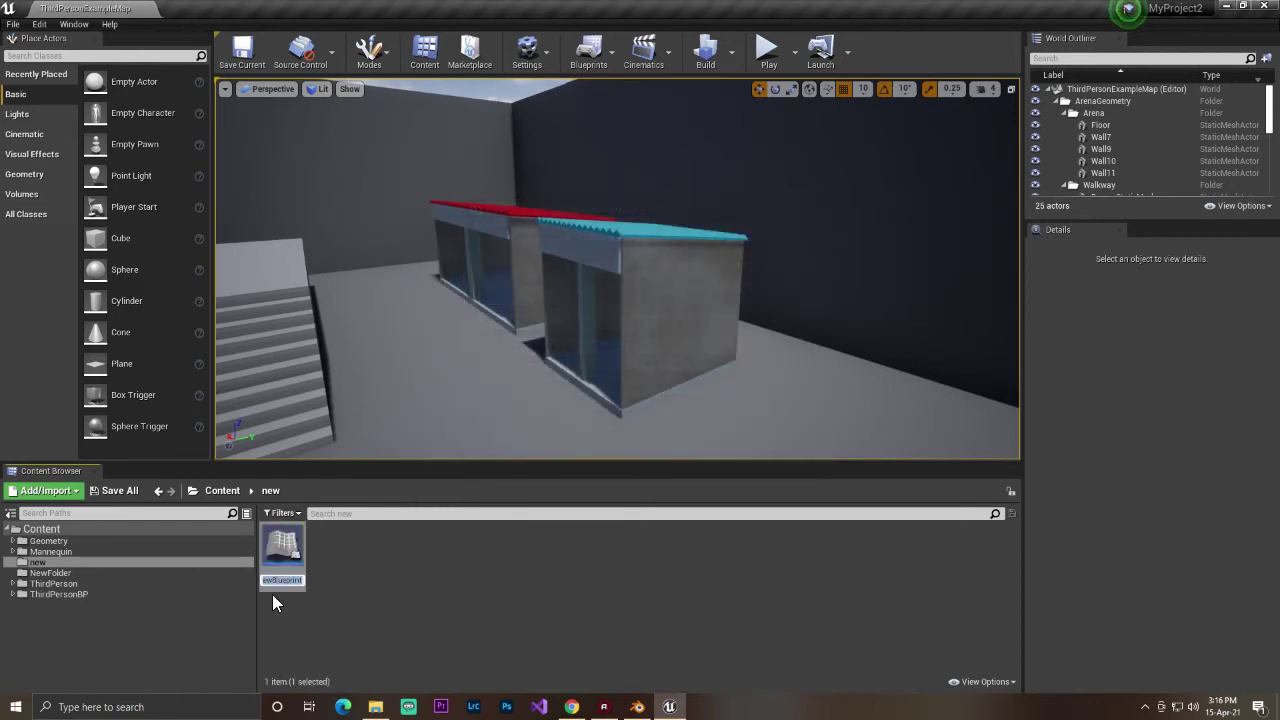
{"action": "key", "text": "Return"}
{"action": "key", "text": "ctrl+shift+s"}
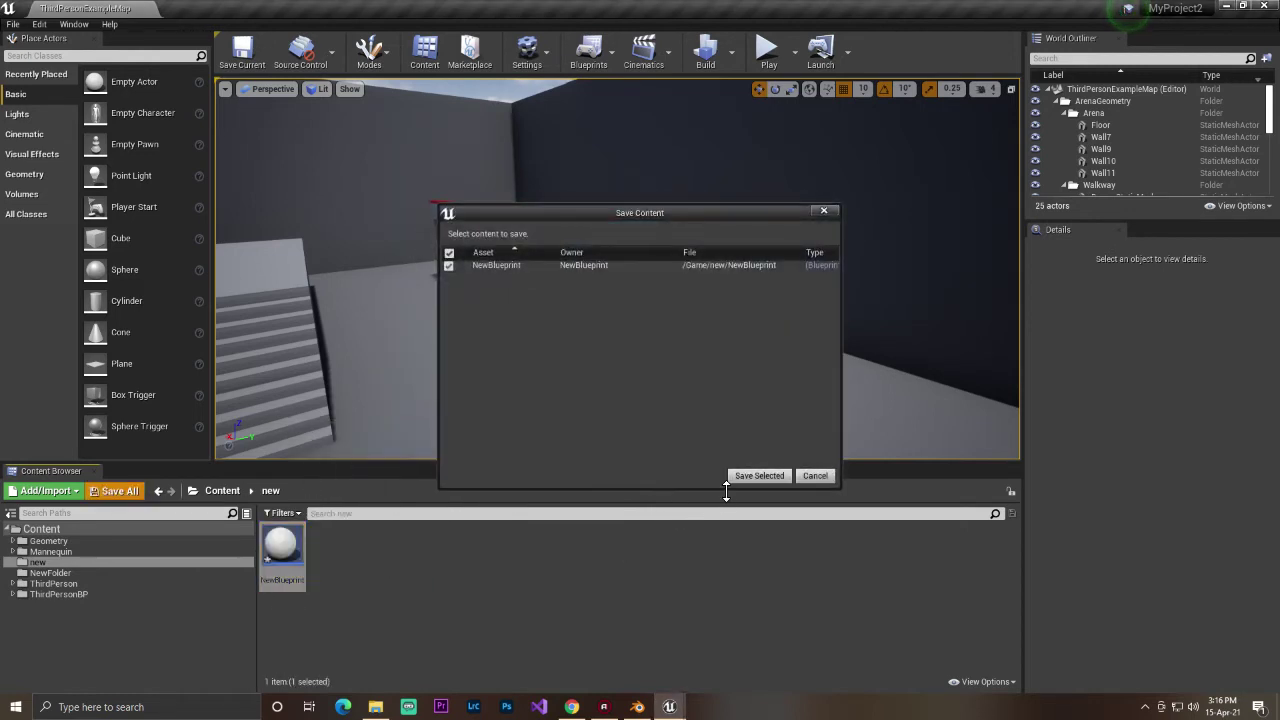
{"action": "left_click", "coordinate": [757, 474]}
{"action": "right_click", "coordinate": [283, 549]}
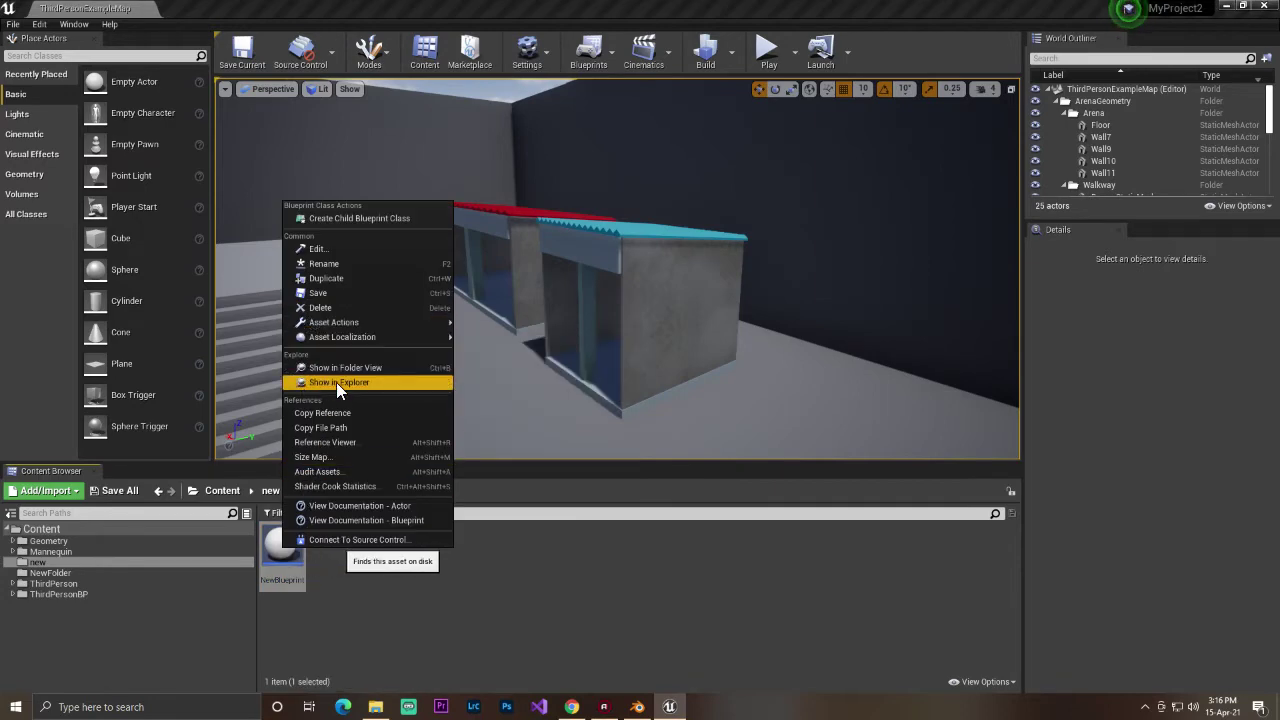
{"action": "left_click", "coordinate": [336, 382]}
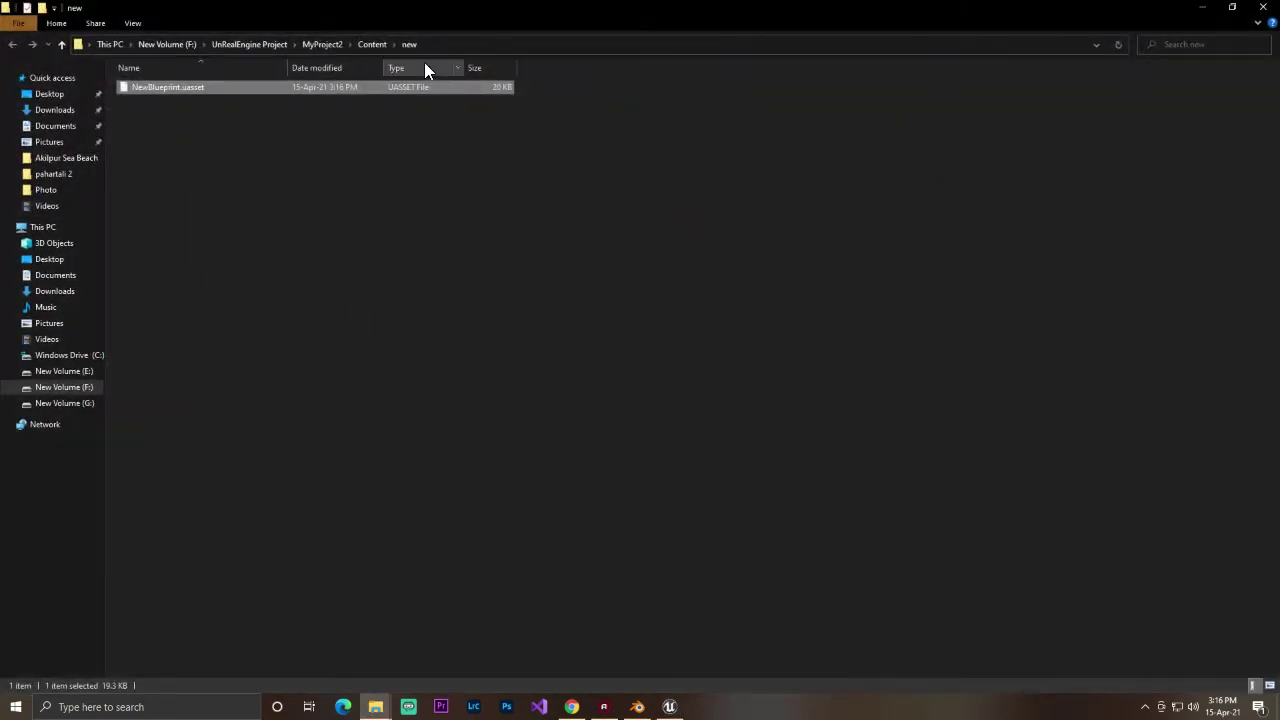
Copy the path F:\UnrealEngine Project\MyProject2\Content\new from the Explorer address bar.
{"action": "left_click", "coordinate": [452, 45]}
{"action": "left_click_drag", "start_coordinate": [250, 45], "coordinate": [86, 45]}
{"action": "right_click", "coordinate": [96, 46]}
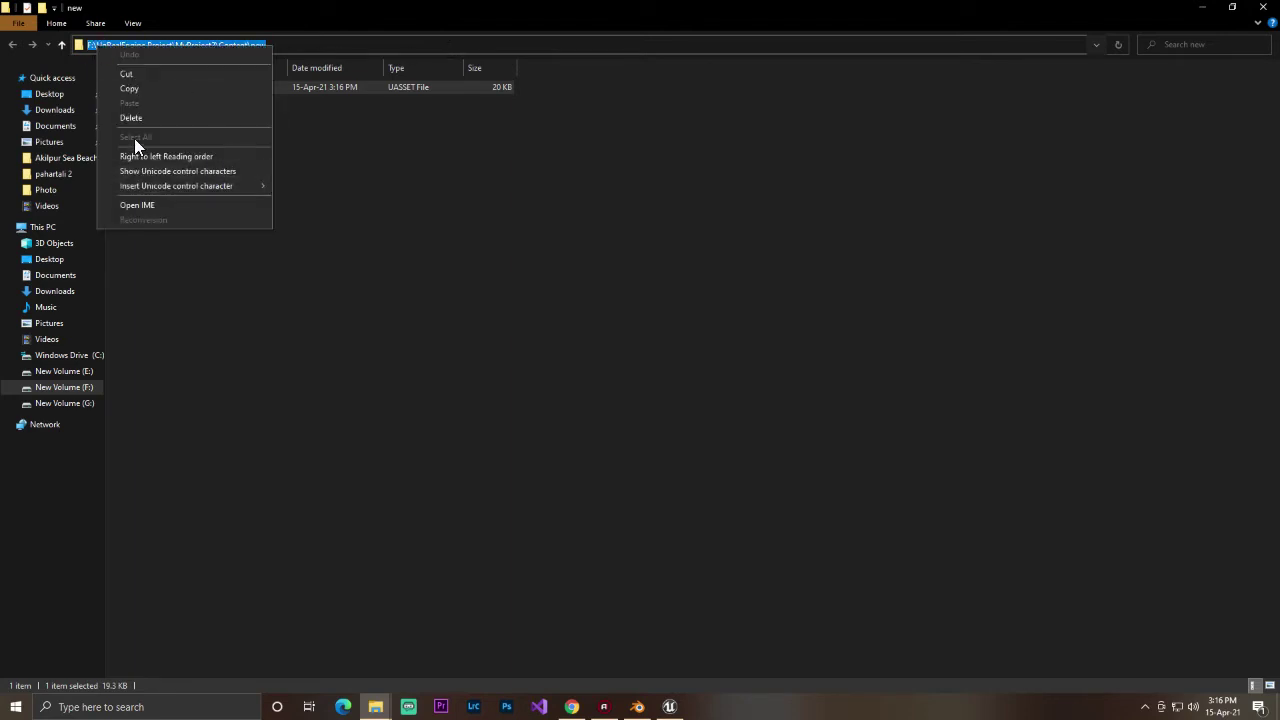
{"action": "left_click", "coordinate": [136, 90]}
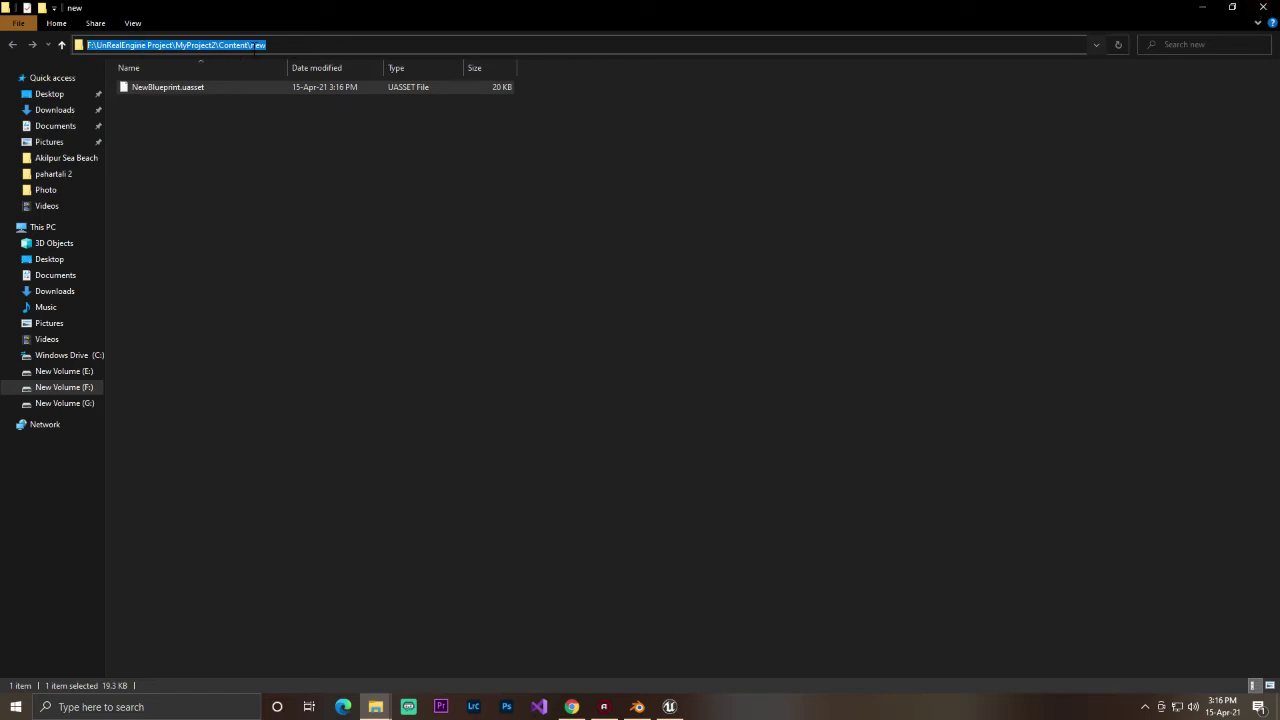
{"action": "left_click", "coordinate": [289, 47]}
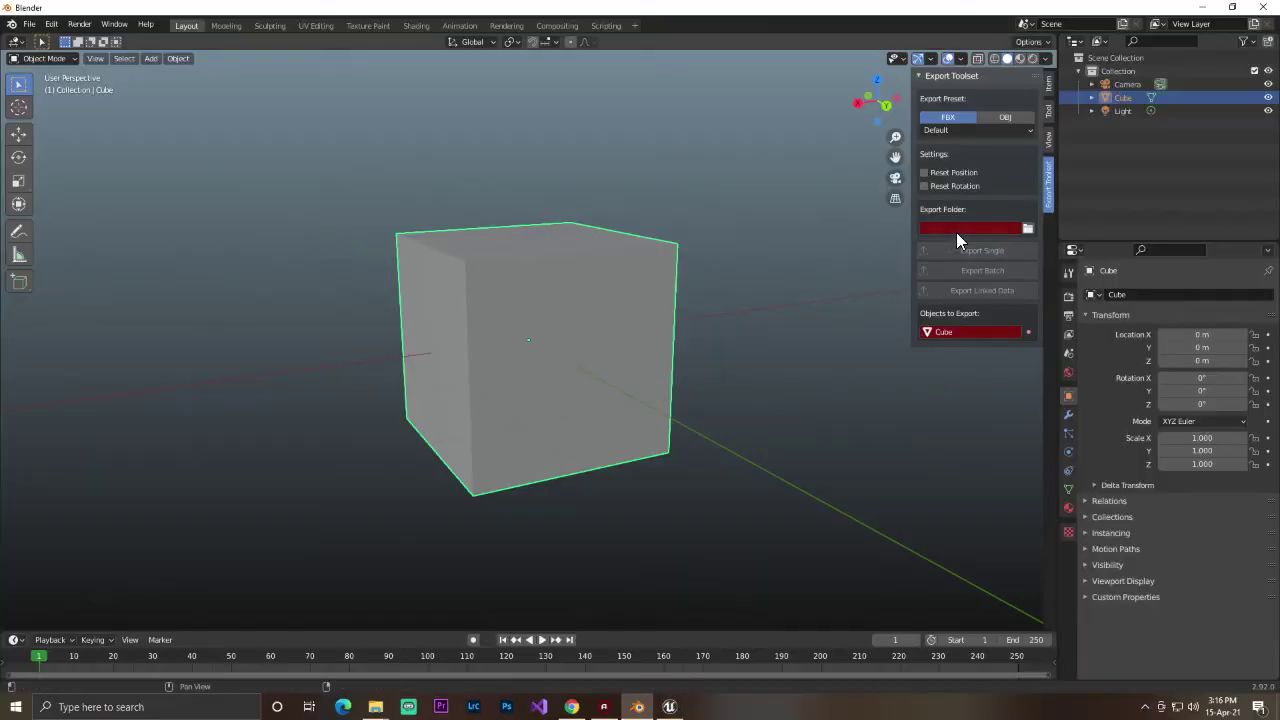
Paste the Content\new path into the Export Toolset's export folder field and confirm.
{"action": "left_click", "coordinate": [956, 232]}
{"action": "key", "text": "ctrl+v"}
{"action": "key", "text": "Return"}
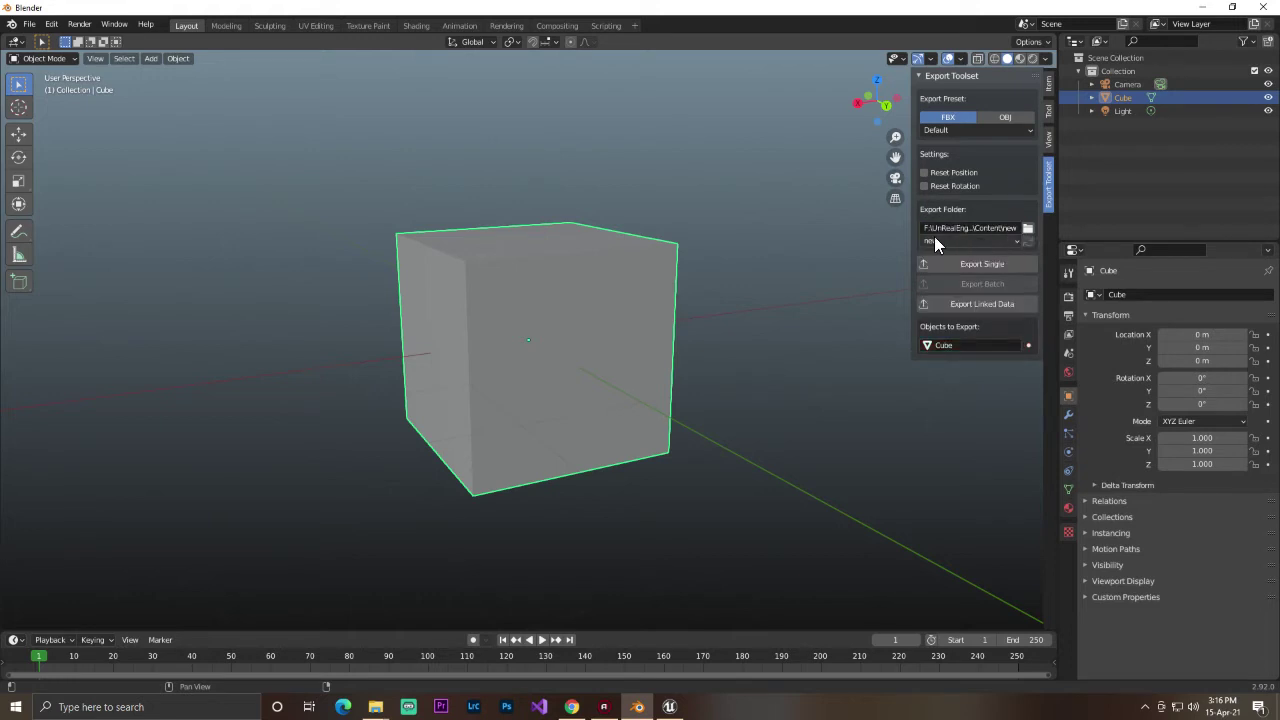
{"action": "middle_click_drag", "start_coordinate": [738, 310], "coordinate": [676, 318]}
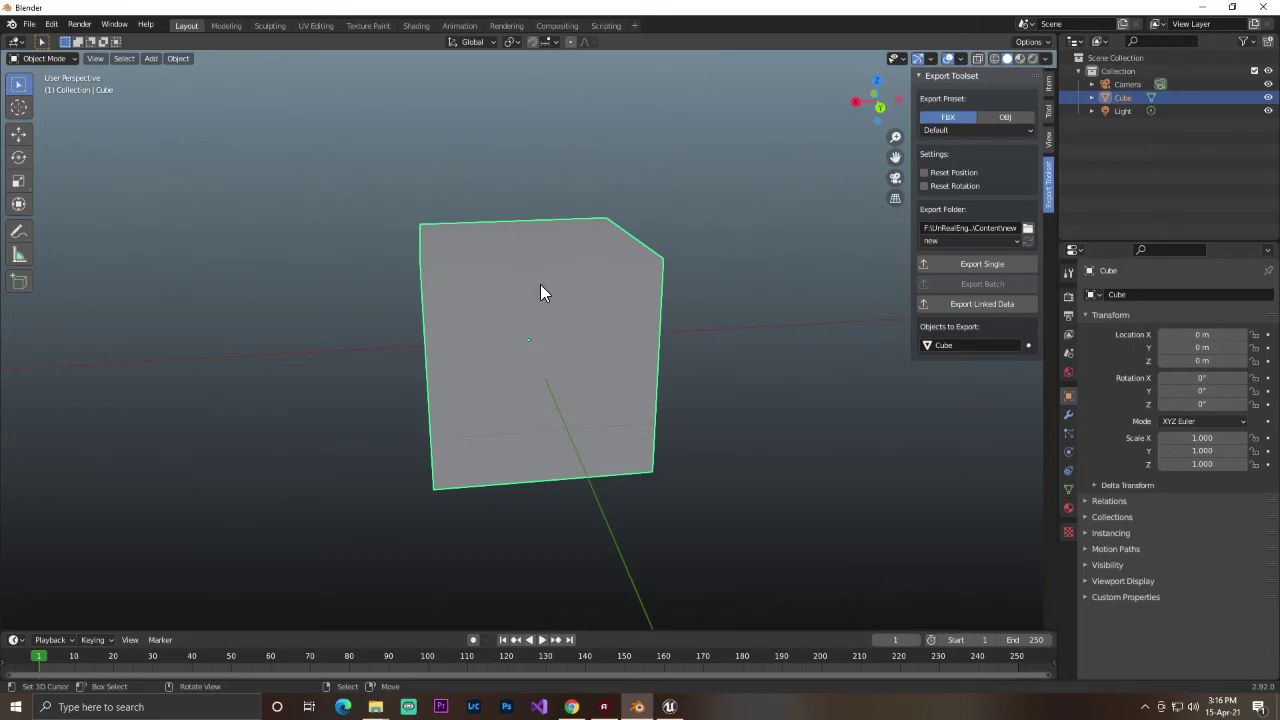
Duplicate the cube, raise the copy on top and scale it to about 0.44.
{"action": "key", "text": "shift+d"}
{"action": "right_click", "coordinate": [670, 227]}
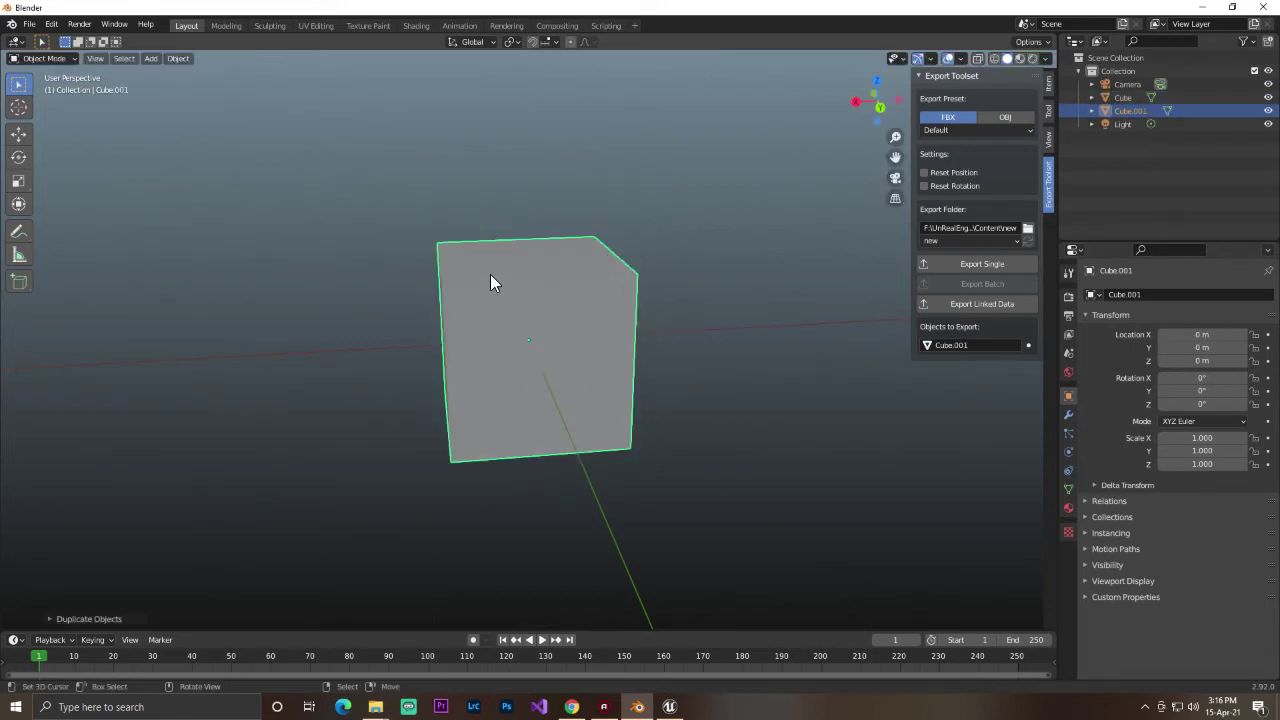
{"action": "left_click", "coordinate": [18, 204]}
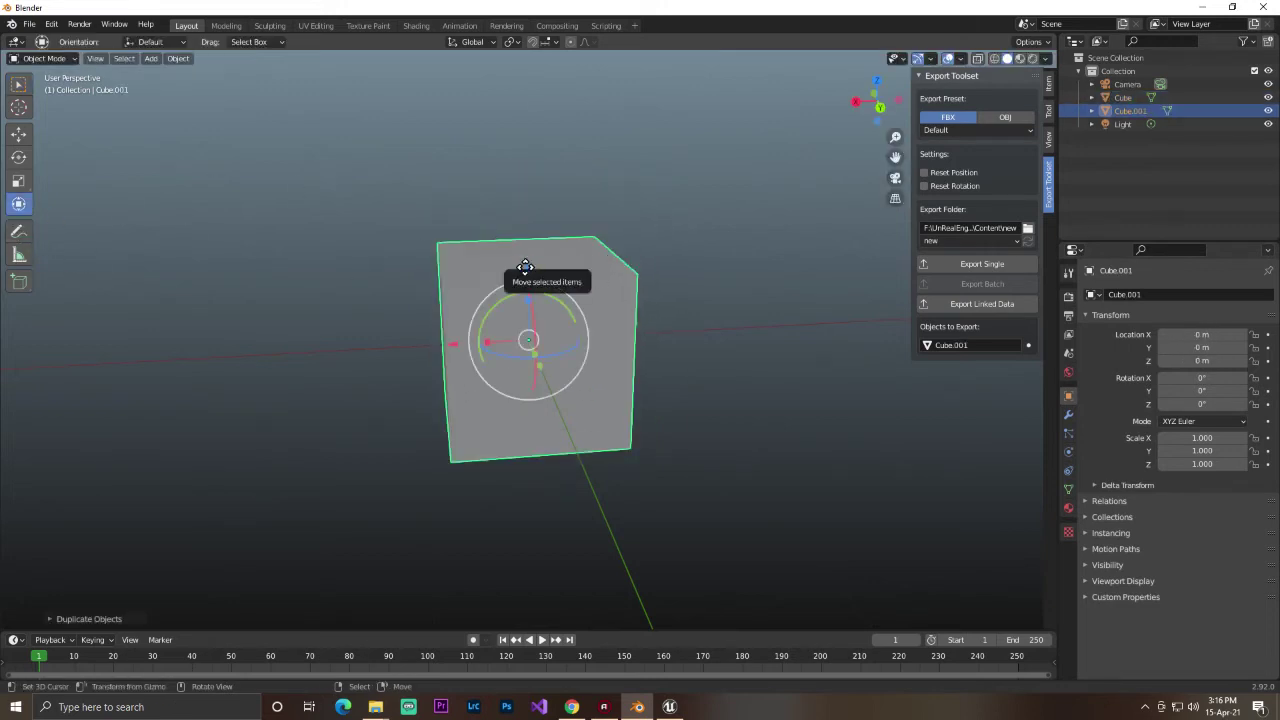
{"action": "left_click_drag", "start_coordinate": [530, 270], "coordinate": [546, 150]}
{"action": "key", "text": "s"}
{"action": "left_click", "coordinate": [646, 234]}
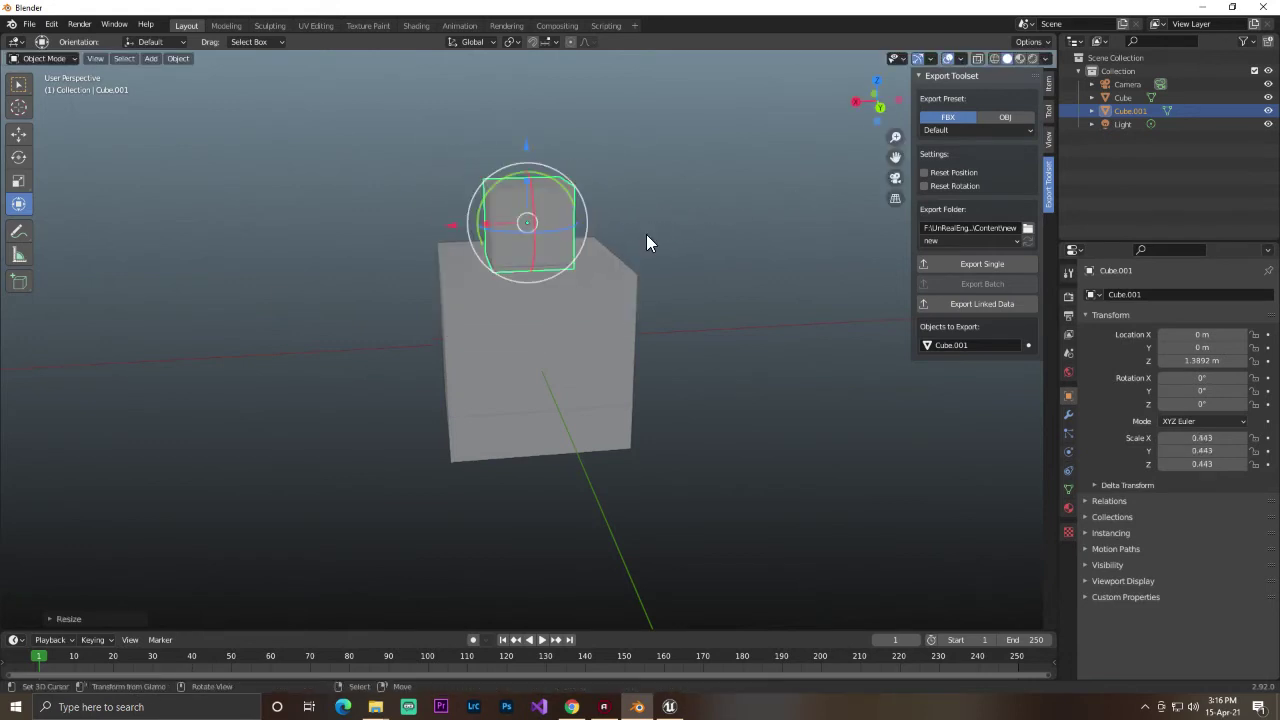
{"action": "mouse_move", "coordinate": [646, 234]}
{"action": "middle_mouse_down"}
{"action": "mouse_move", "coordinate": [600, 214]}
{"action": "mouse_move", "coordinate": [530, 130]}
{"action": "mouse_move", "coordinate": [704, 226]}
{"action": "mouse_move", "coordinate": [760, 220]}
{"action": "middle_mouse_up"}
Delete the Light and the Camera from the scene.
{"action": "left_click", "coordinate": [1130, 124]}
{"action": "key", "text": "Delete"}
{"action": "left_click", "coordinate": [1128, 82]}
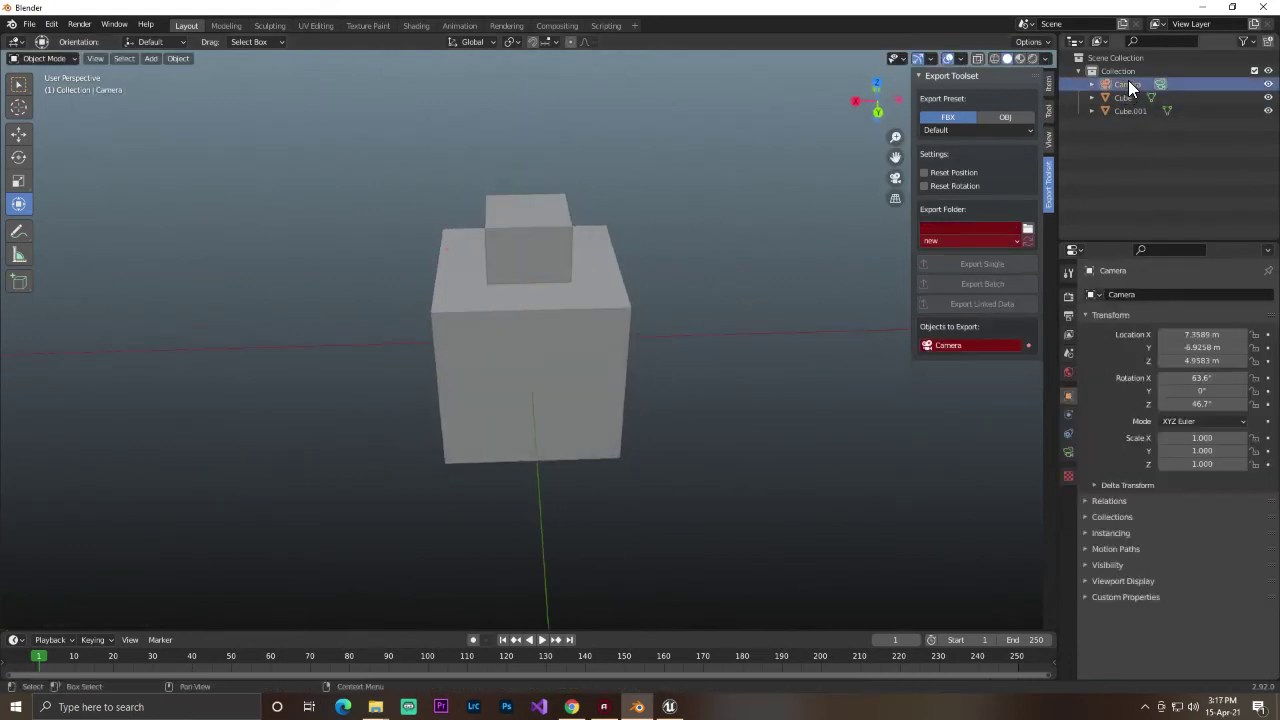
{"action": "key", "text": "Delete"}
Join the small and large cubes into a single Cube object with Ctrl+J.
{"action": "left_click", "coordinate": [484, 254]}
{"action": "left_click", "coordinate": [536, 330], "text": "shift"}
{"action": "key", "text": "ctrl+j"}
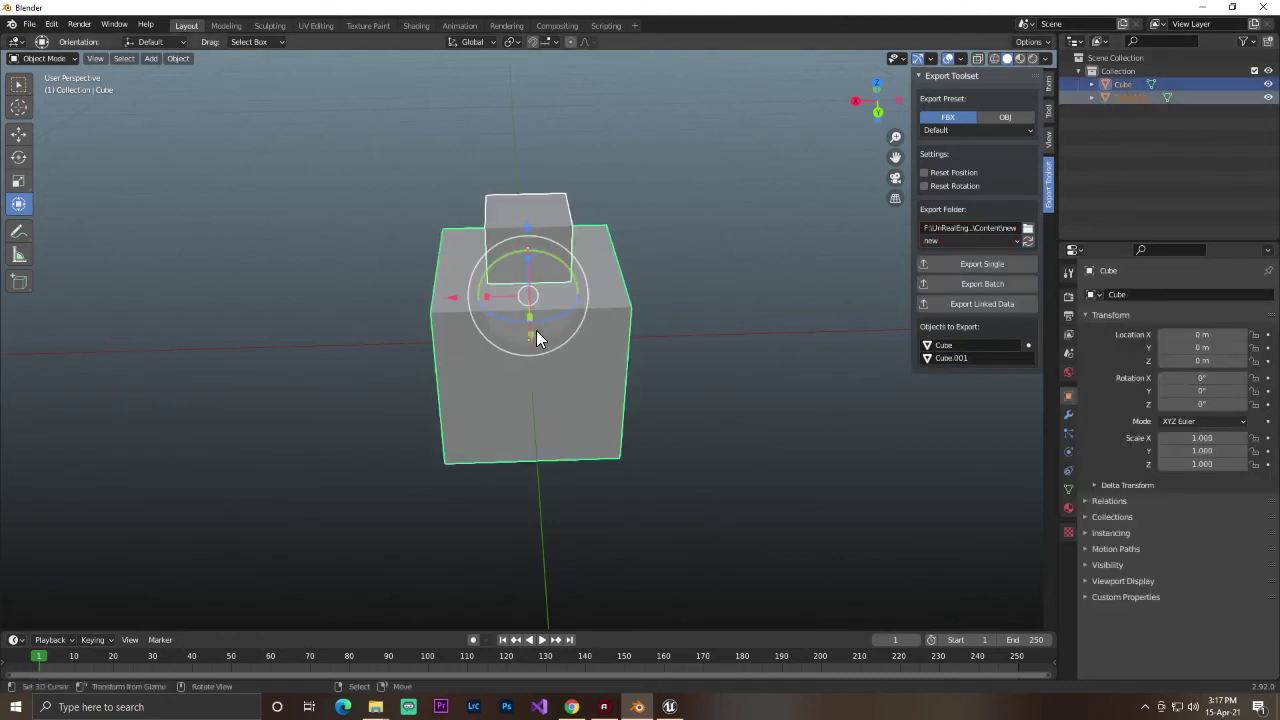
{"action": "left_click", "coordinate": [668, 258]}
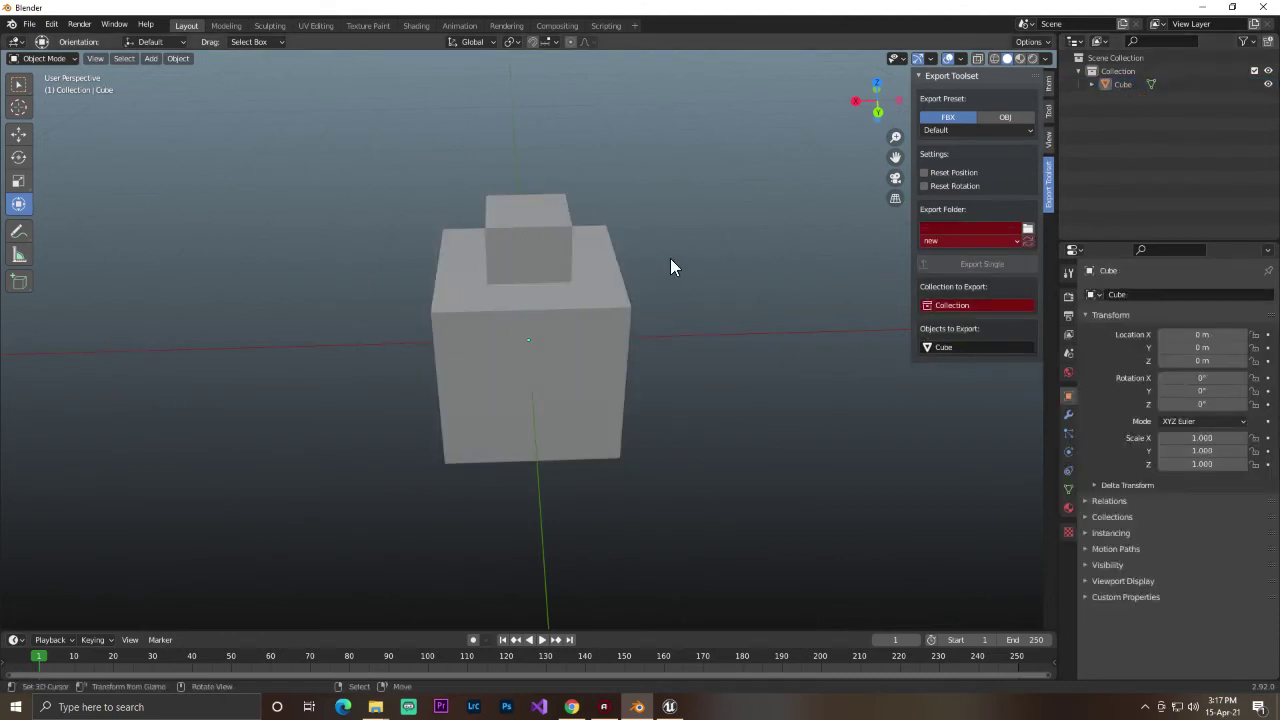
{"action": "middle_click_drag", "start_coordinate": [670, 258], "coordinate": [632, 228]}
Reselect the Cube, choose Collection for export and paste the Content\new path.
{"action": "left_click", "coordinate": [1170, 84]}
{"action": "left_click", "coordinate": [1140, 71]}
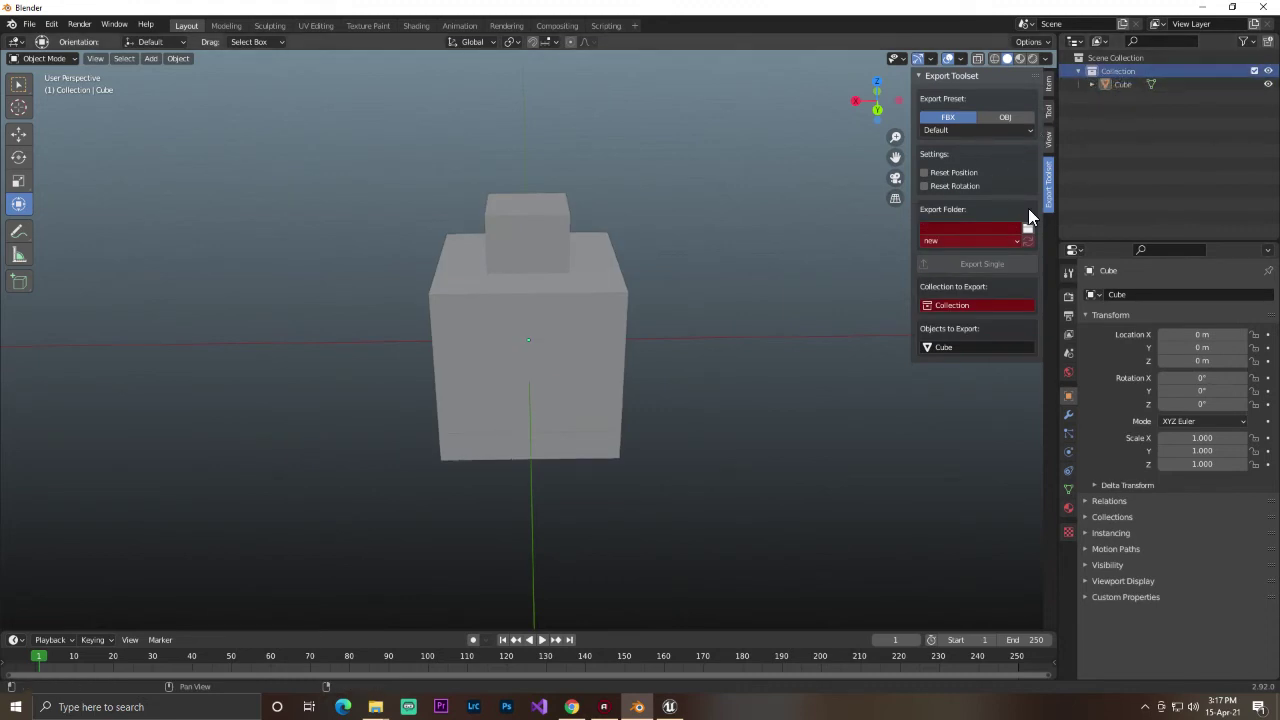
{"action": "key", "text": "ctrl+v"}
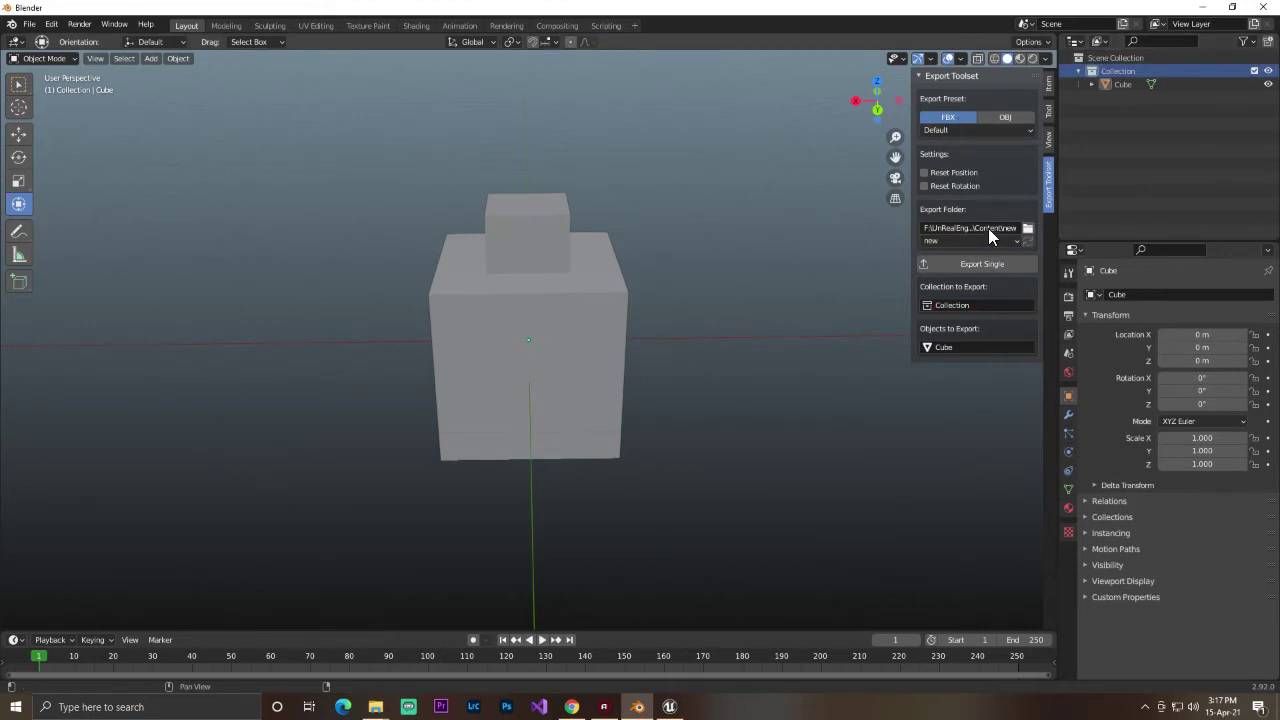
Export the Collection as a single FBX using the UE4 Static Mesh preset.
{"action": "left_click", "coordinate": [940, 130]}
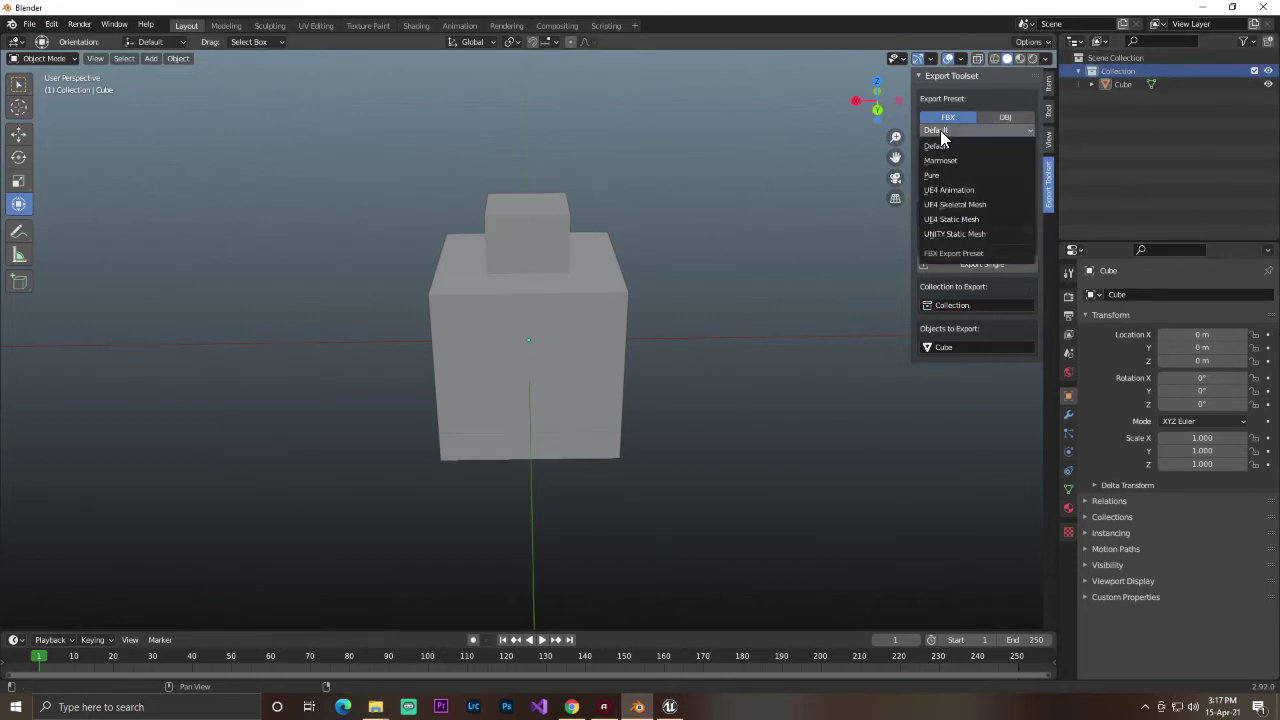
{"action": "left_click", "coordinate": [972, 221]}
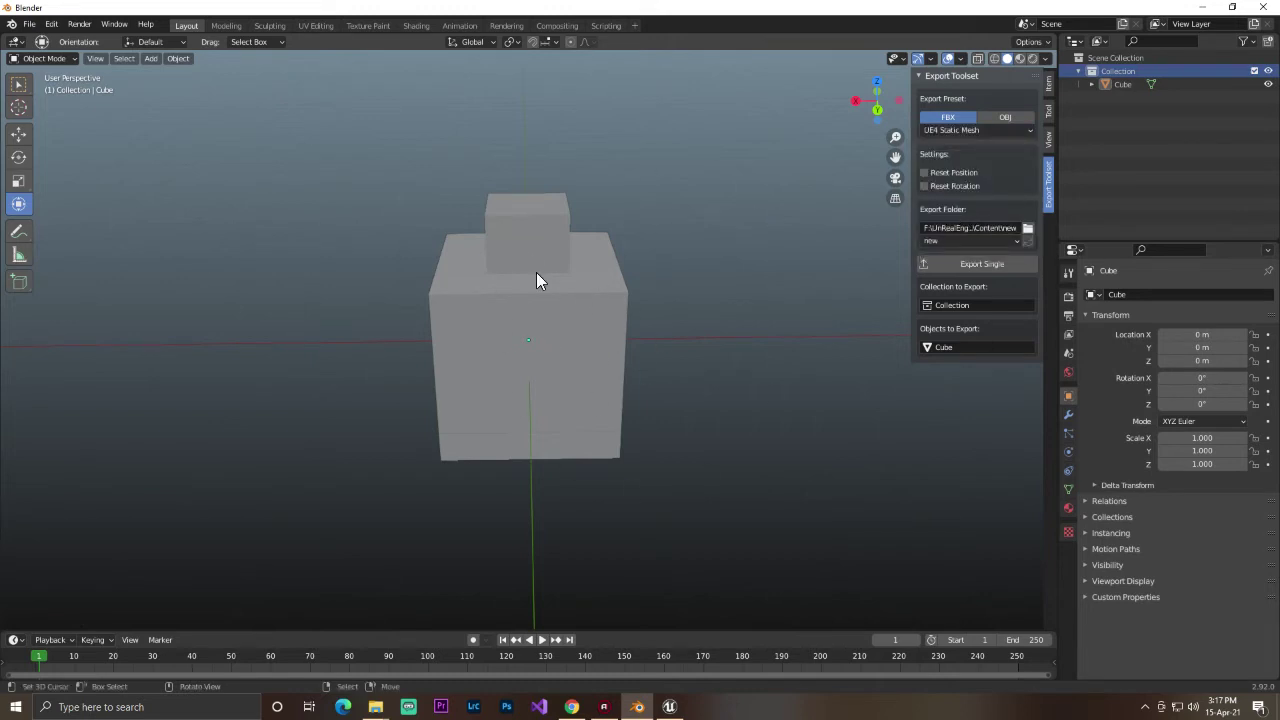
{"action": "mouse_move", "coordinate": [536, 273]}
{"action": "middle_mouse_down"}
{"action": "mouse_move", "coordinate": [568, 242]}
{"action": "mouse_move", "coordinate": [434, 236]}
{"action": "middle_mouse_up"}
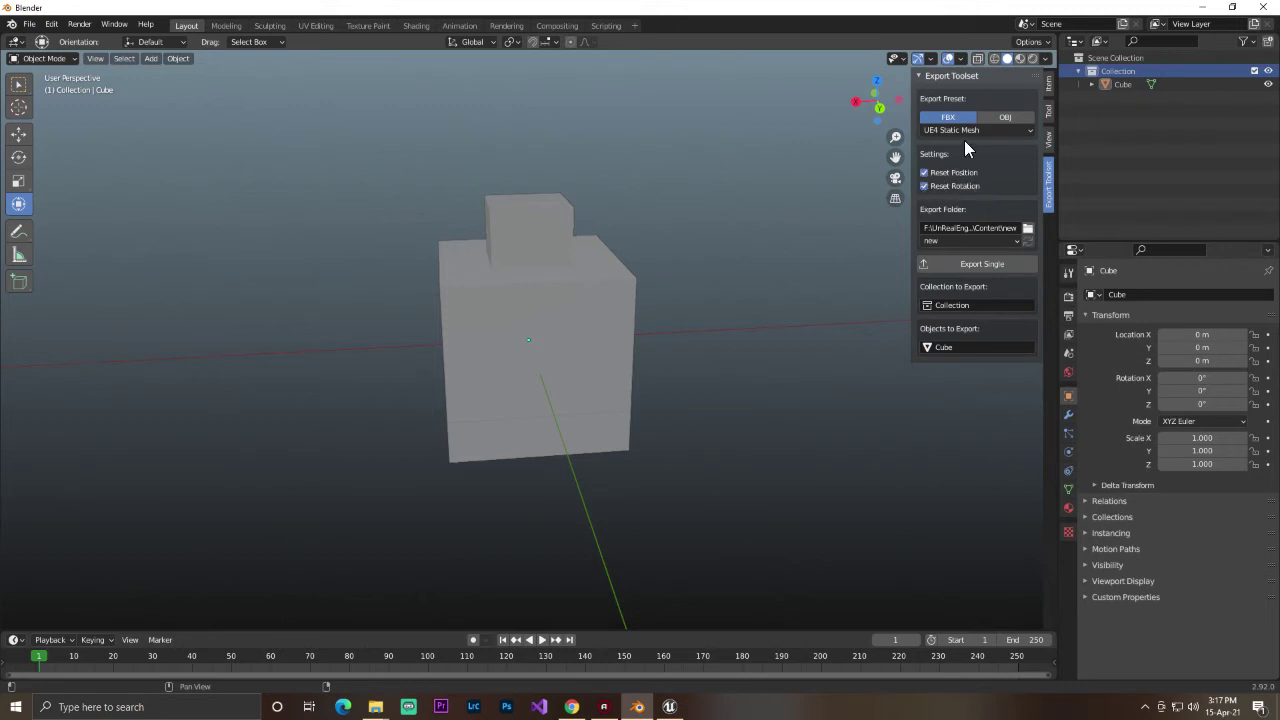
{"action": "left_click", "coordinate": [966, 267]}
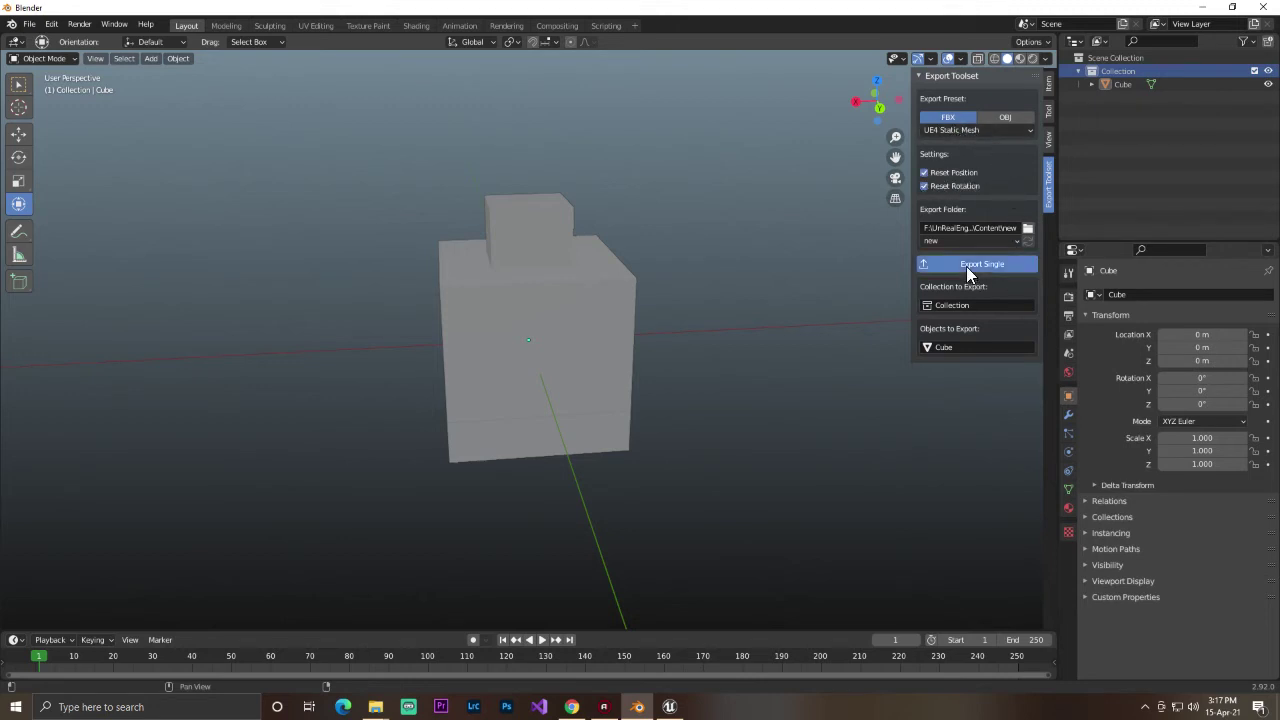
{"action": "left_click", "coordinate": [670, 707]}
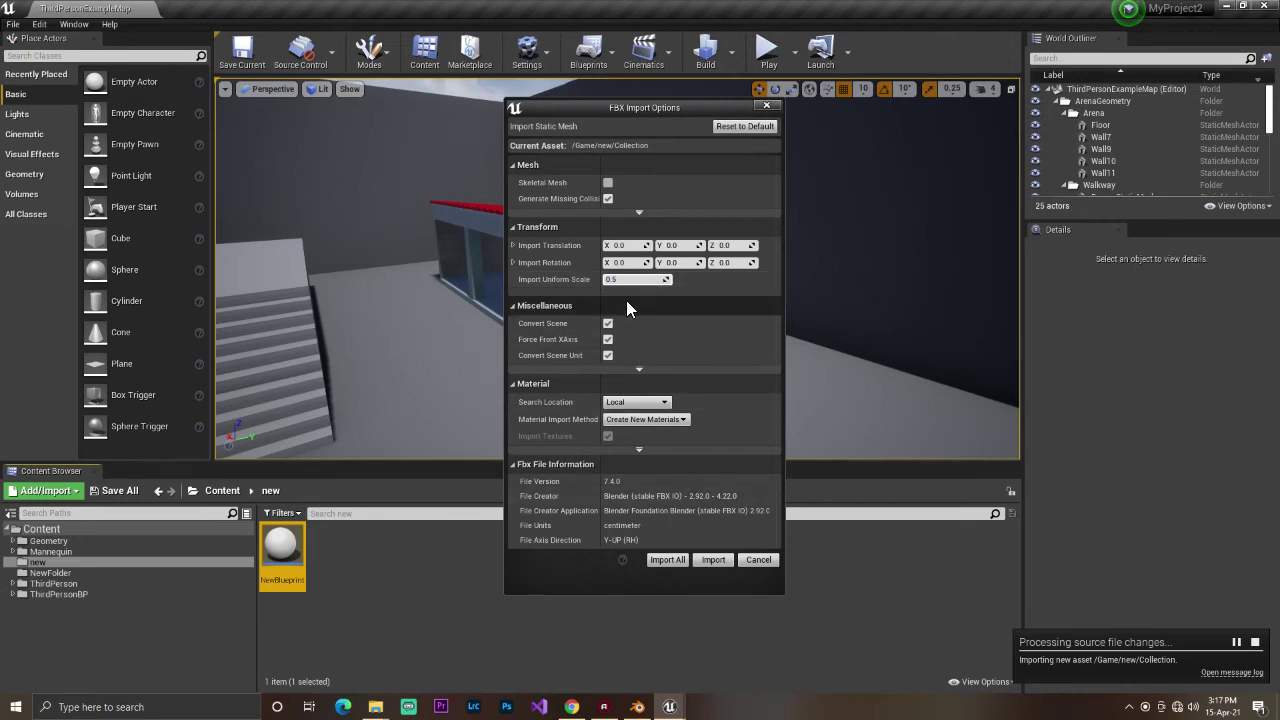
Import the Collection mesh into /Game/new with import uniform scale 0.5.
{"action": "left_click", "coordinate": [643, 280]}
{"action": "left_click", "coordinate": [702, 561]}
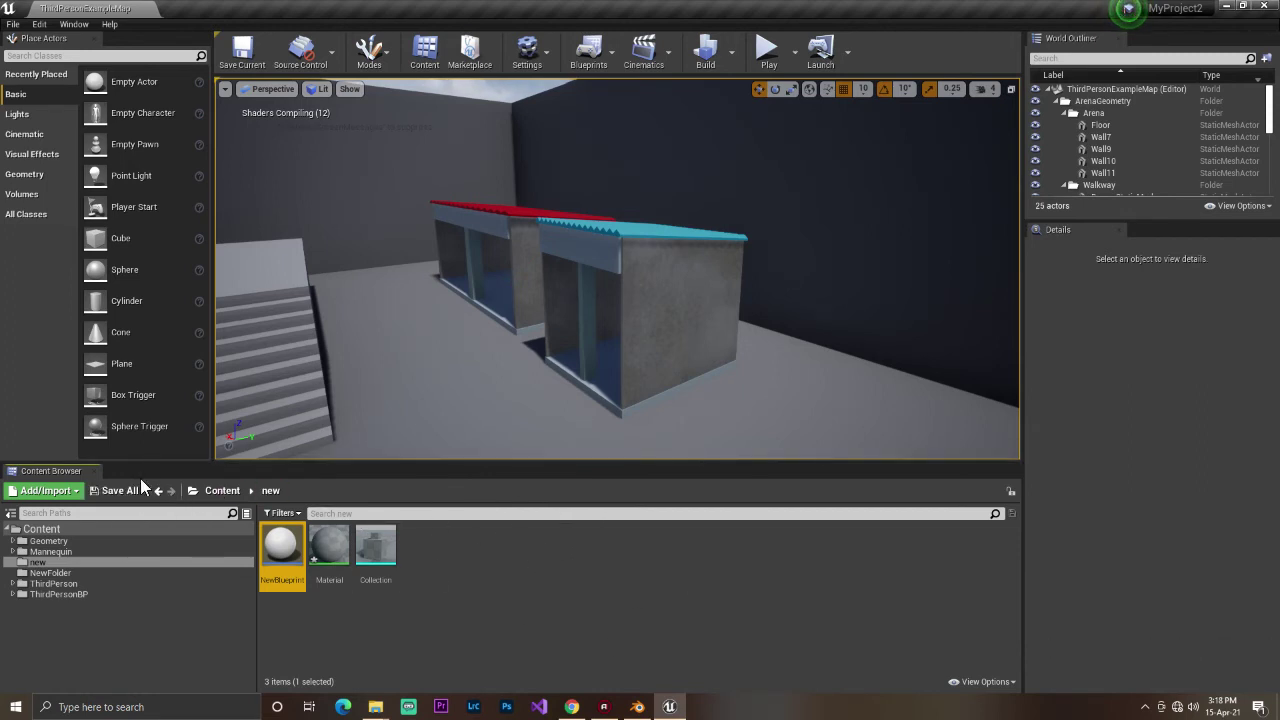
Save the new imported assets, then test-place the Collection mesh in the level and delete it.
{"action": "left_click", "coordinate": [98, 492]}
{"action": "left_click", "coordinate": [752, 478]}
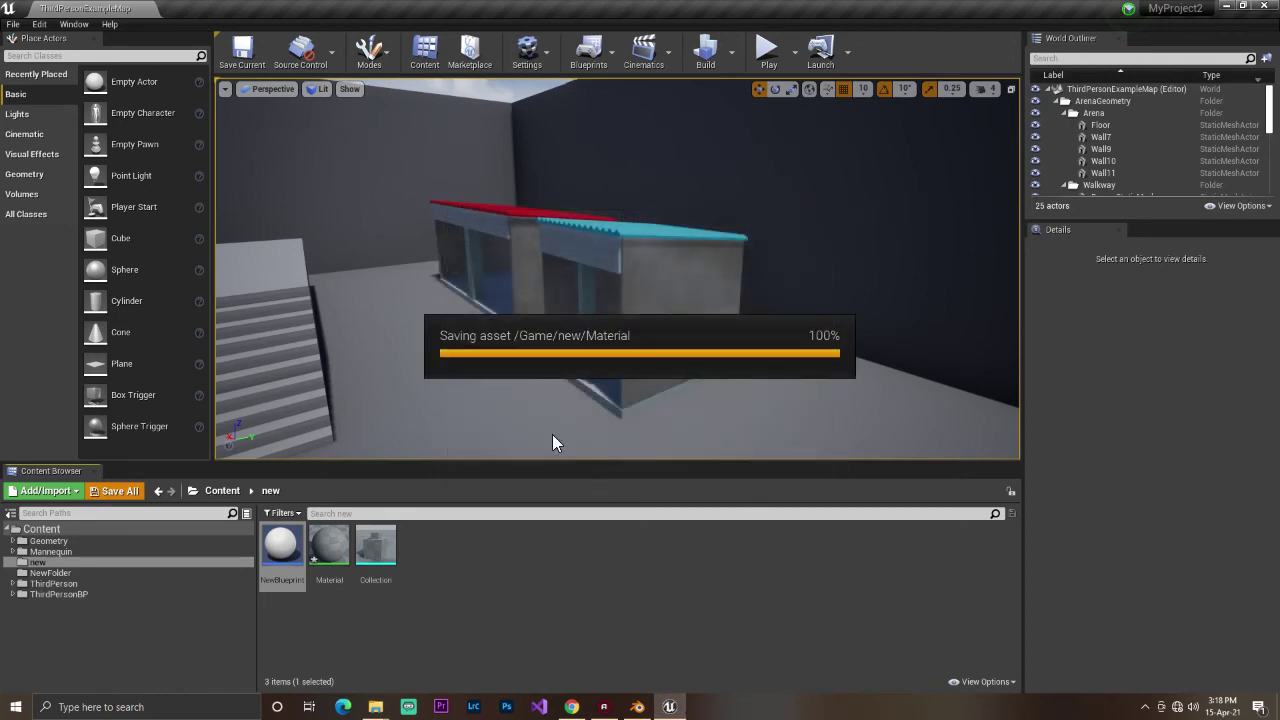
{"action": "left_click_drag", "start_coordinate": [375, 545], "coordinate": [713, 403]}
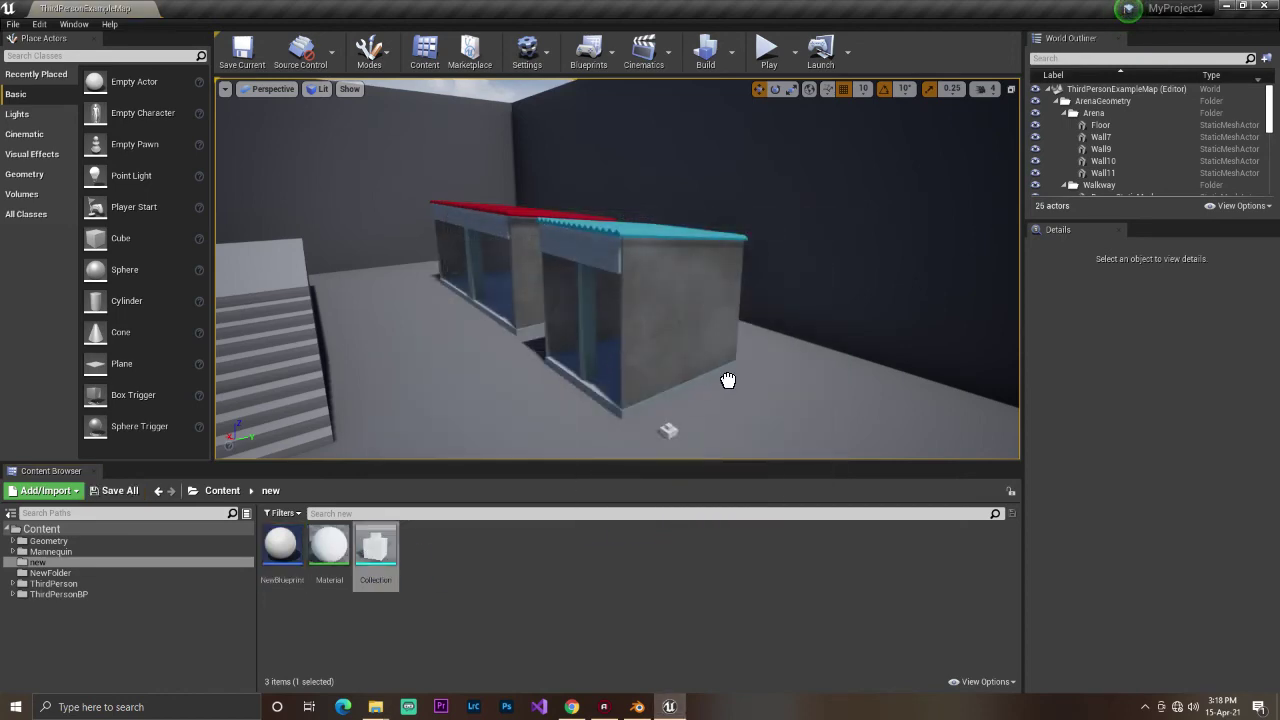
{"action": "key", "text": "f"}
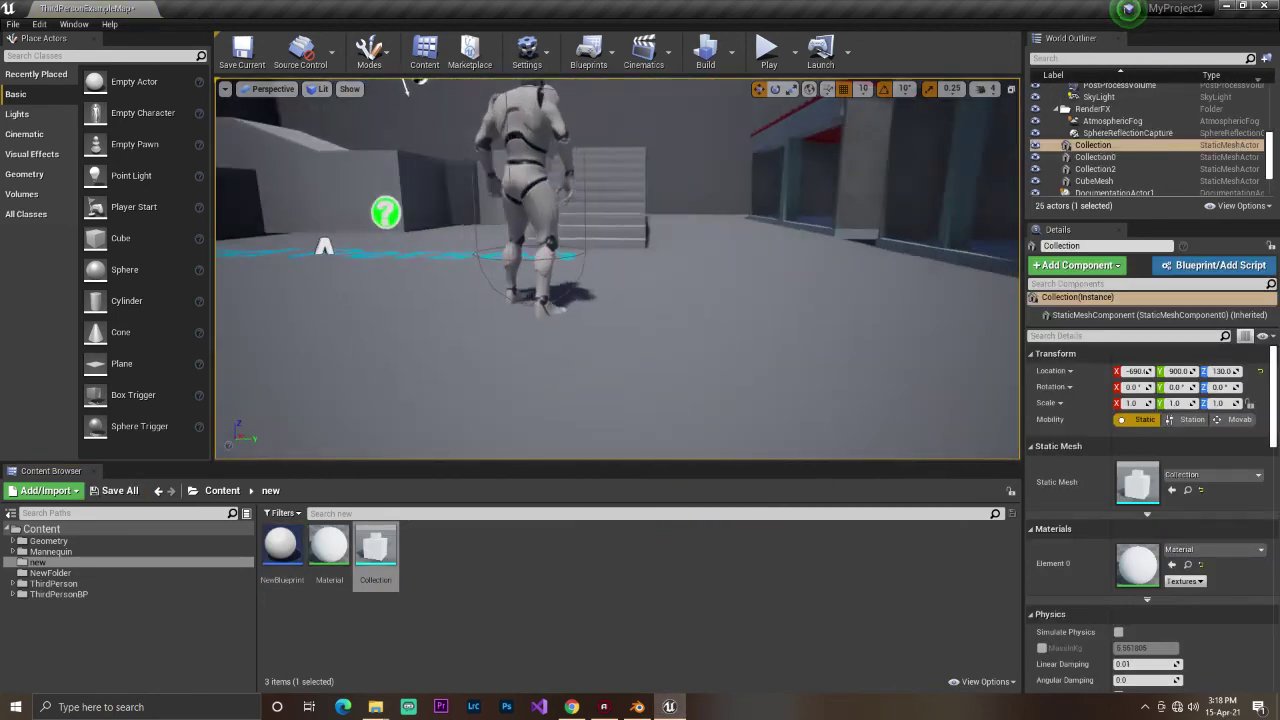
{"action": "mouse_move", "coordinate": [588, 265]}
{"action": "right_mouse_down"}
{"action": "mouse_move", "coordinate": [600, 300]}
{"action": "mouse_move", "coordinate": [646, 326]}
{"action": "right_mouse_up"}
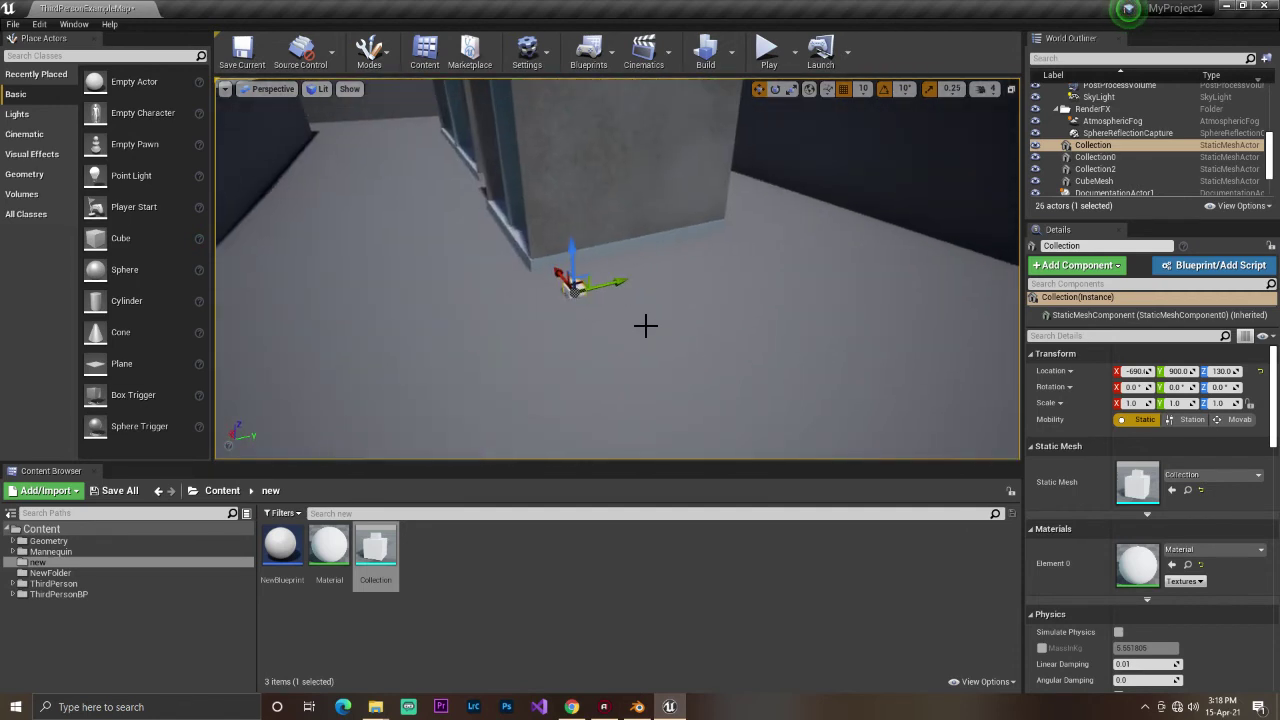
{"action": "key", "text": "Delete"}
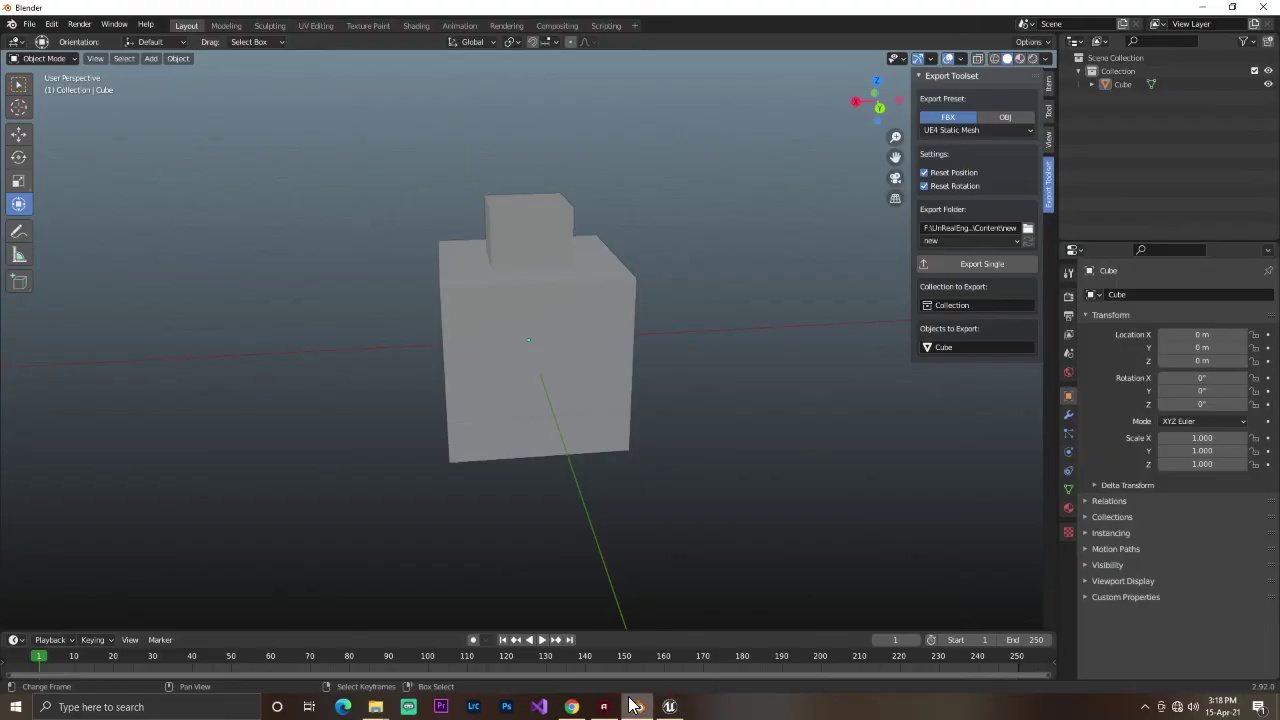
Back in Blender, add a new mesh cube to the scene.
{"action": "left_click", "coordinate": [637, 707]}
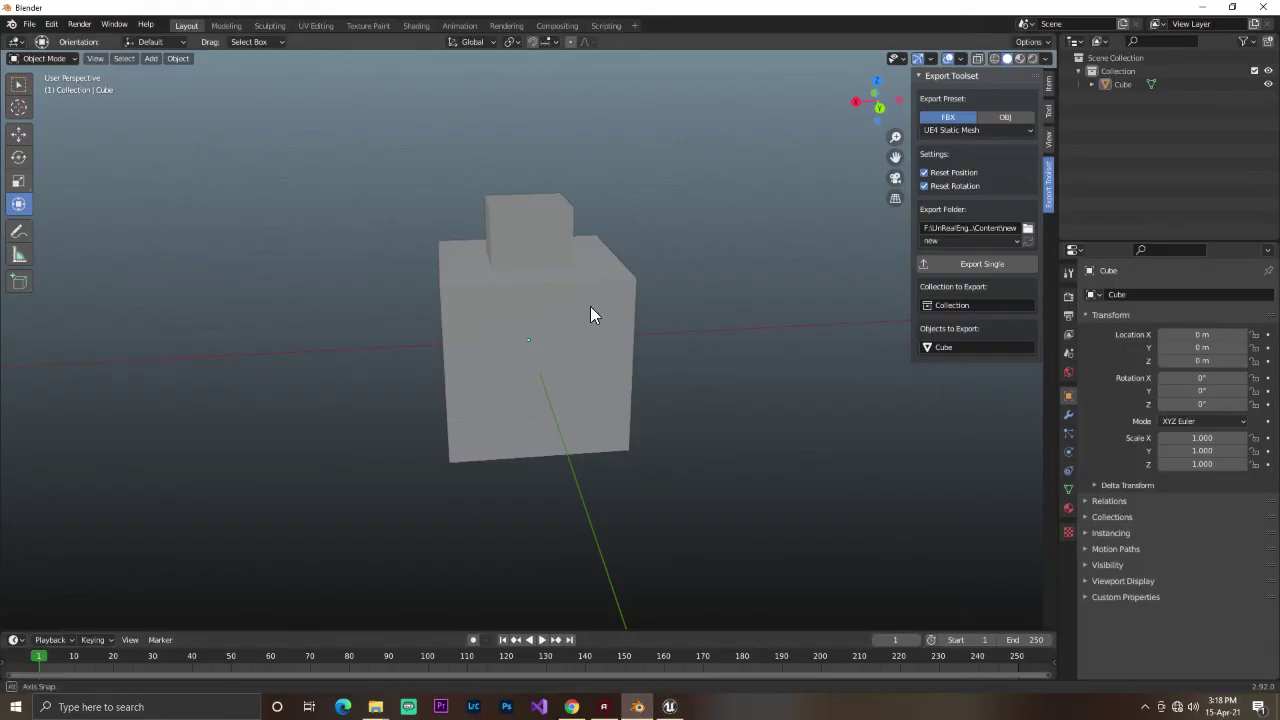
{"action": "left_click", "coordinate": [528, 280]}
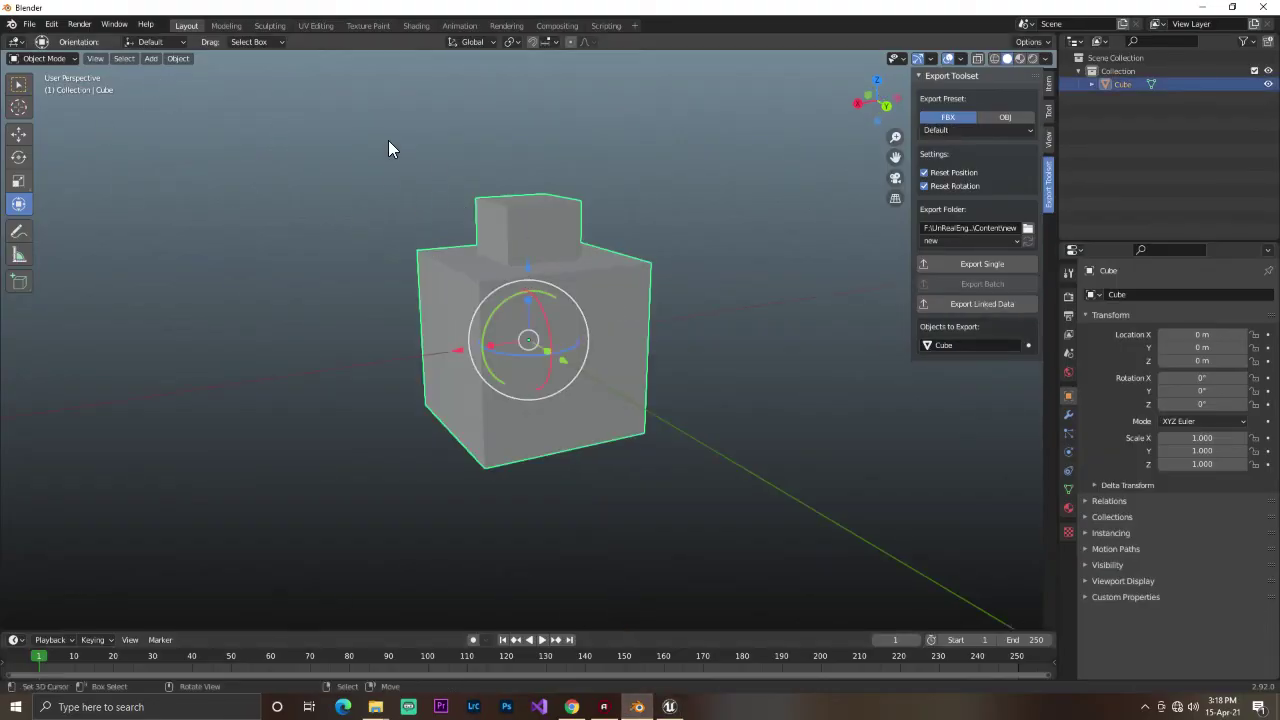
{"action": "left_click", "coordinate": [151, 58]}
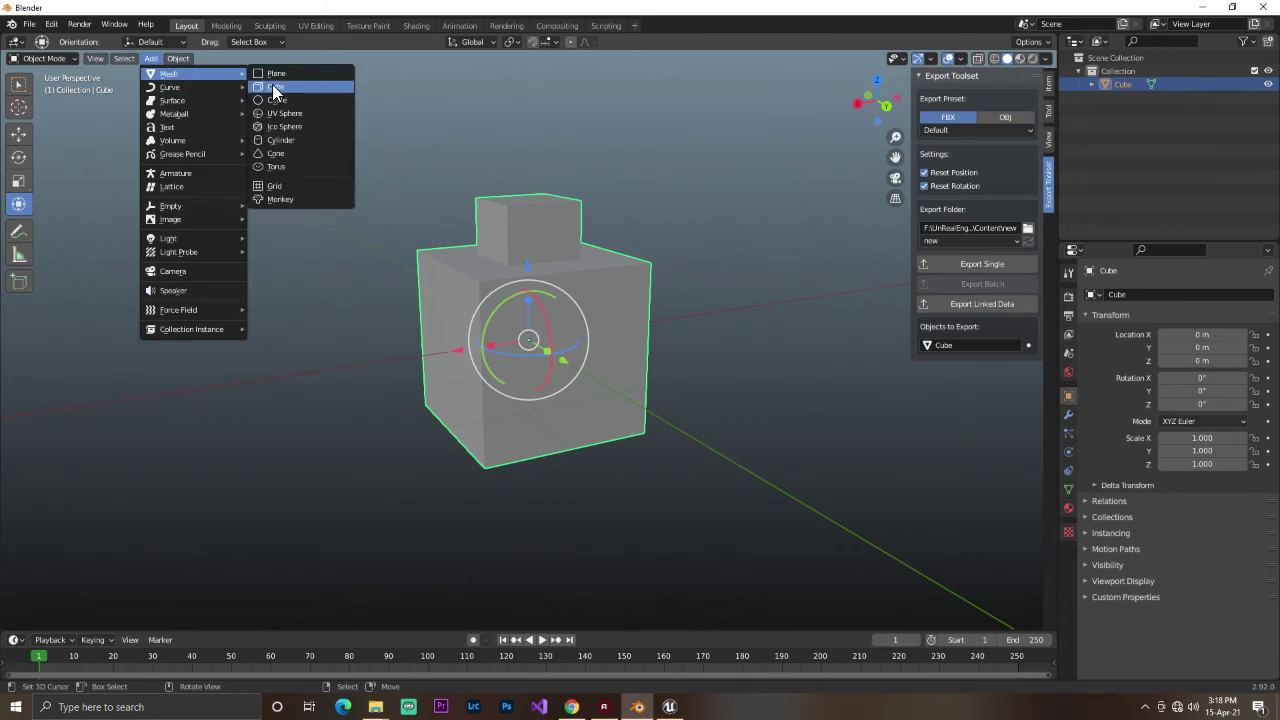
{"action": "left_click", "coordinate": [272, 84]}
{"action": "scroll", "coordinate": [652, 332], "scroll_direction": "down", "scroll_amount": 3}
{"action": "scroll", "coordinate": [600, 306], "scroll_direction": "down", "scroll_amount": 3}
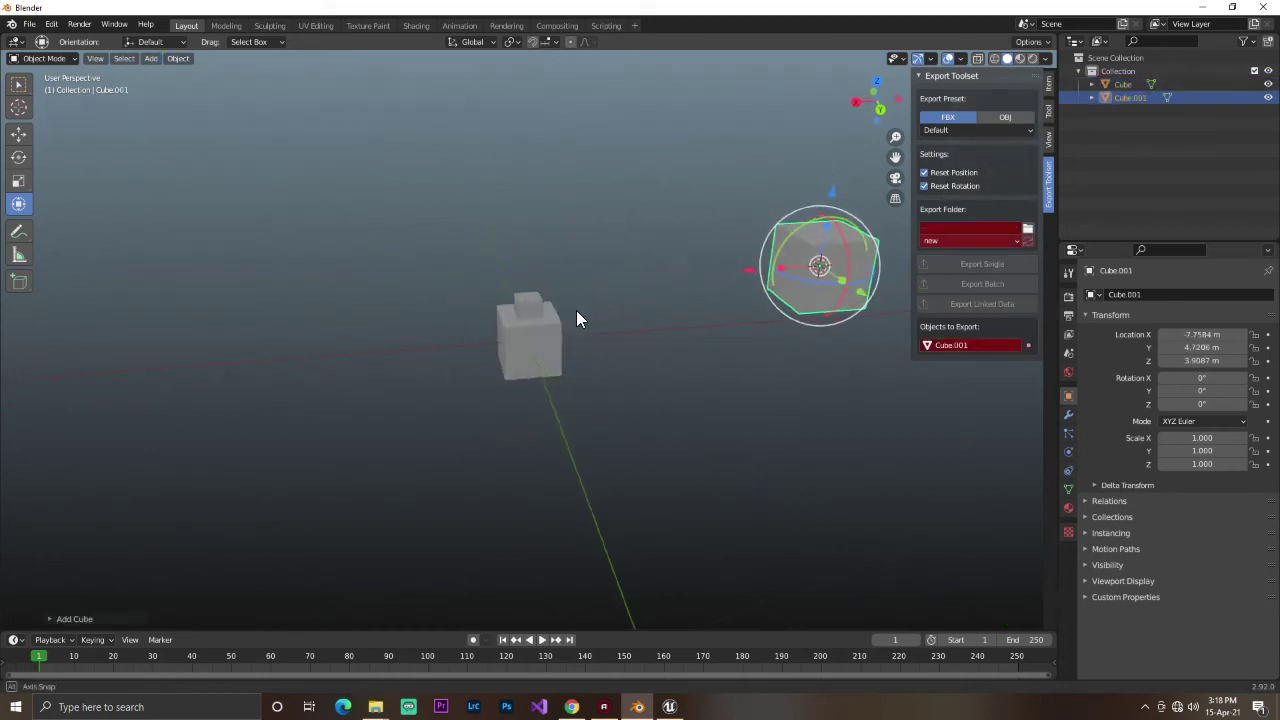
Move the new cube above the original and rotate it twice to tilt it.
{"action": "left_click_drag", "start_coordinate": [762, 282], "coordinate": [480, 285]}
{"action": "middle_click_drag", "start_coordinate": [480, 285], "coordinate": [738, 250]}
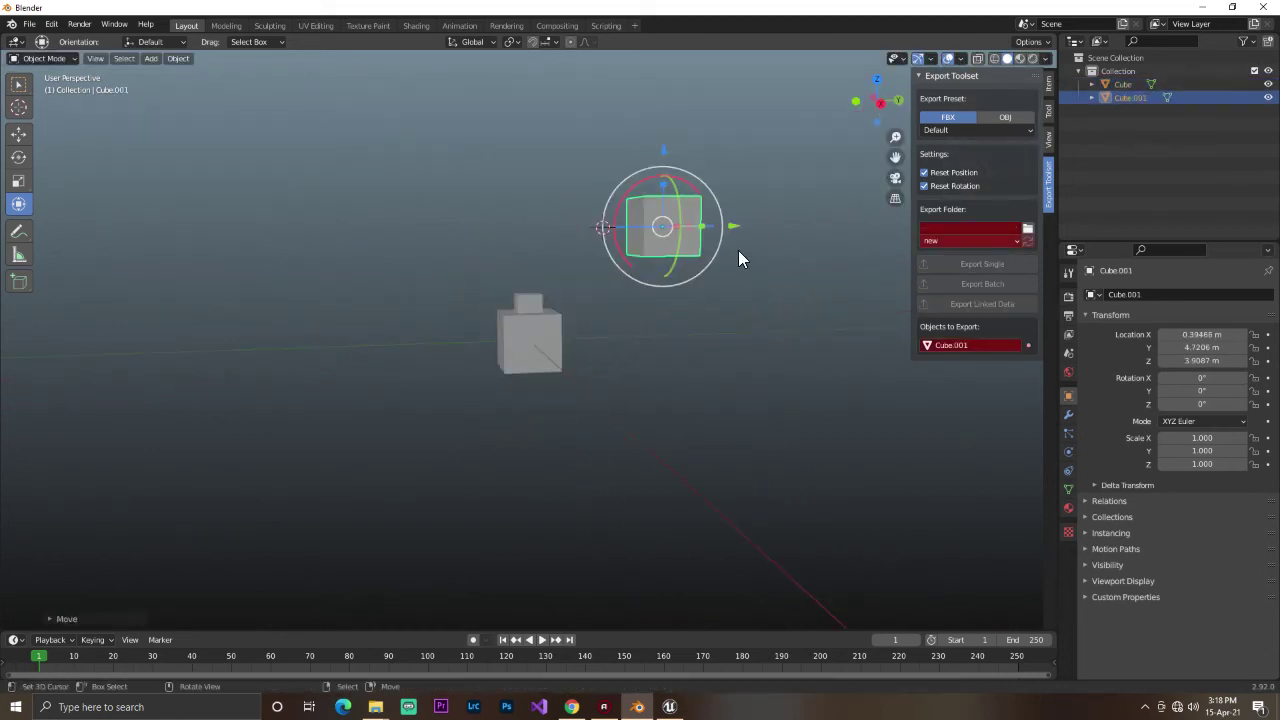
{"action": "key", "text": "r"}
{"action": "left_click", "coordinate": [575, 250]}
{"action": "key", "text": "r"}
{"action": "left_click", "coordinate": [702, 226]}
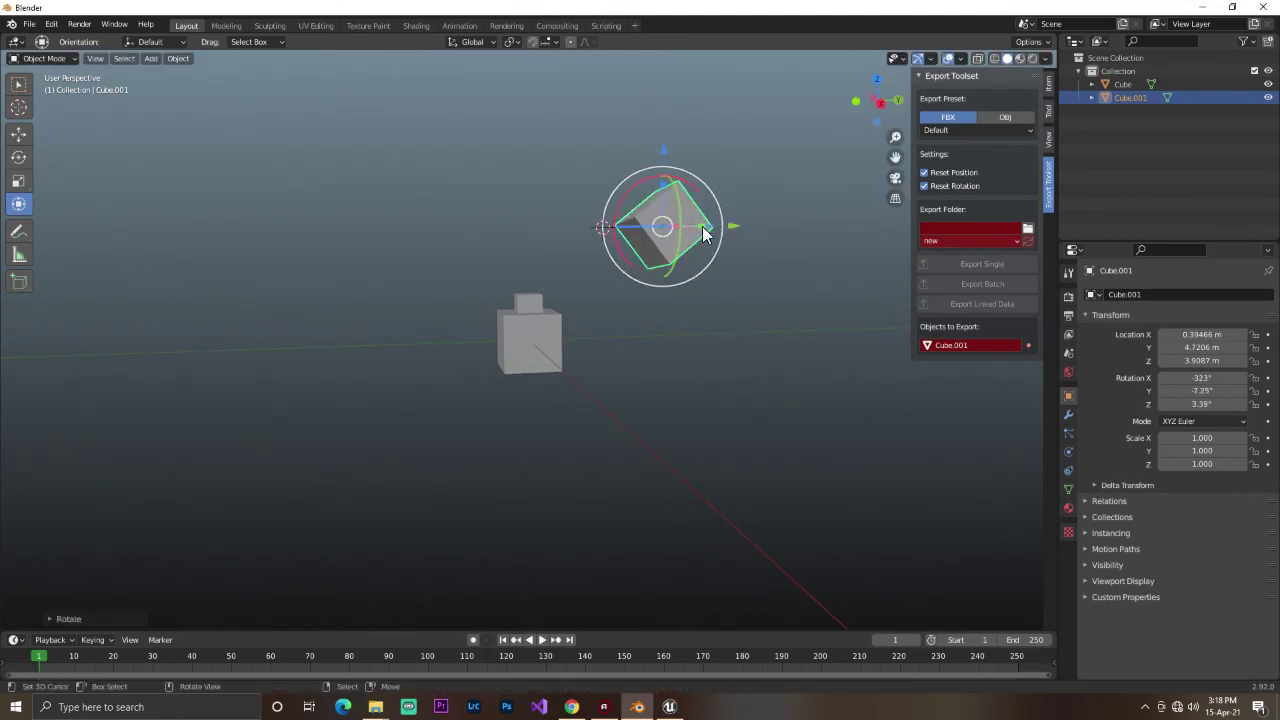
Fine-tune the tilted cube's position so it sits above the small top block.
{"action": "left_click_drag", "start_coordinate": [727, 230], "coordinate": [605, 231]}
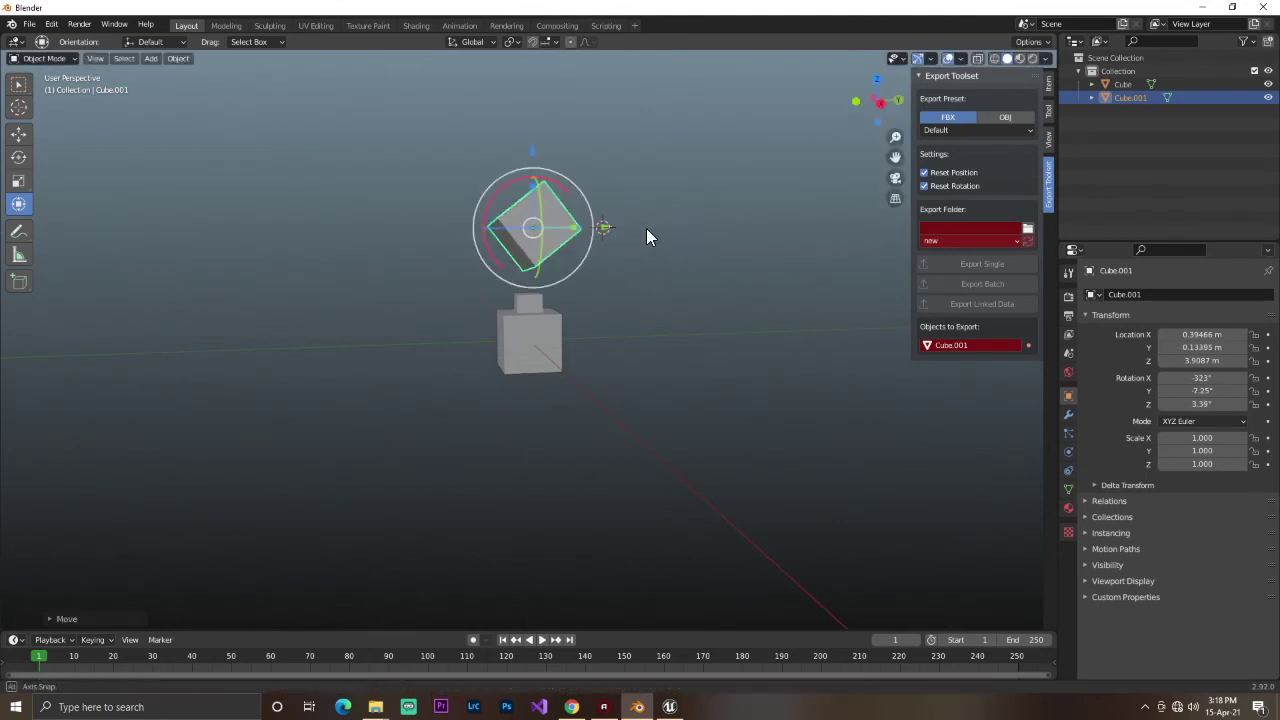
{"action": "left_click_drag", "start_coordinate": [533, 183], "coordinate": [531, 209]}
{"action": "middle_click_drag", "start_coordinate": [580, 211], "coordinate": [508, 220]}
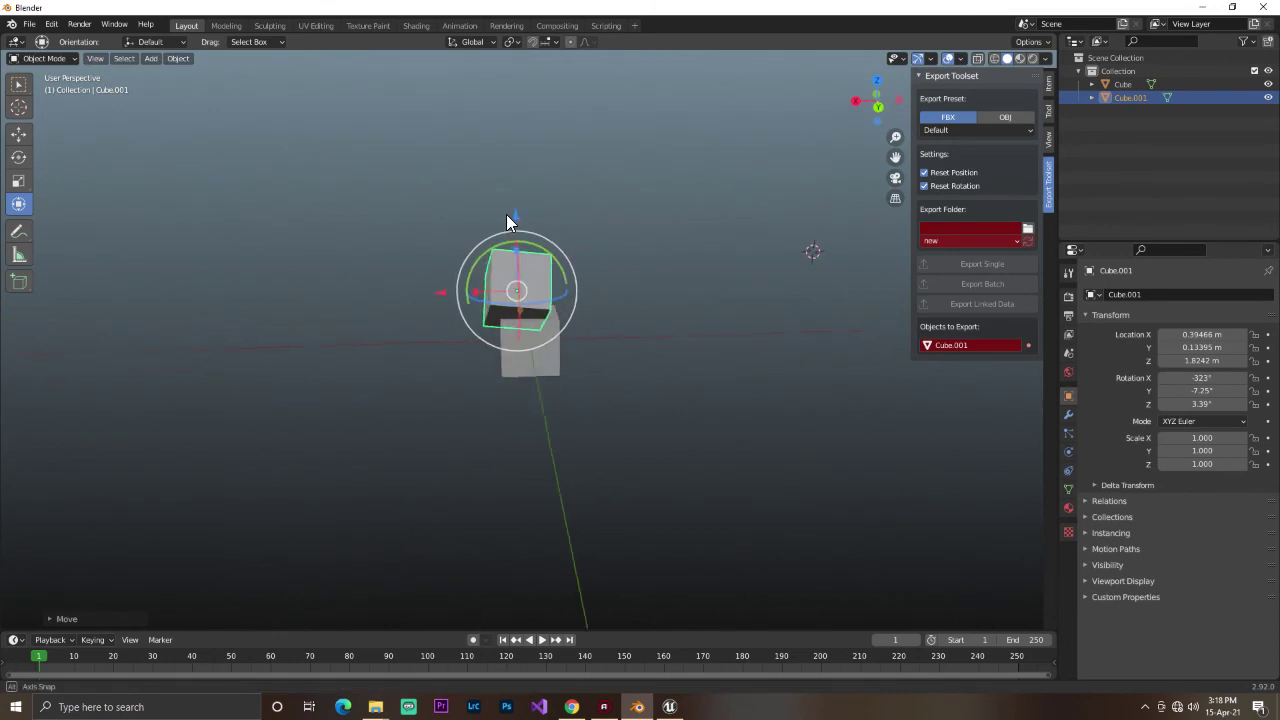
{"action": "left_click_drag", "start_coordinate": [518, 192], "coordinate": [512, 145]}
{"action": "left_click_drag", "start_coordinate": [443, 220], "coordinate": [420, 216]}
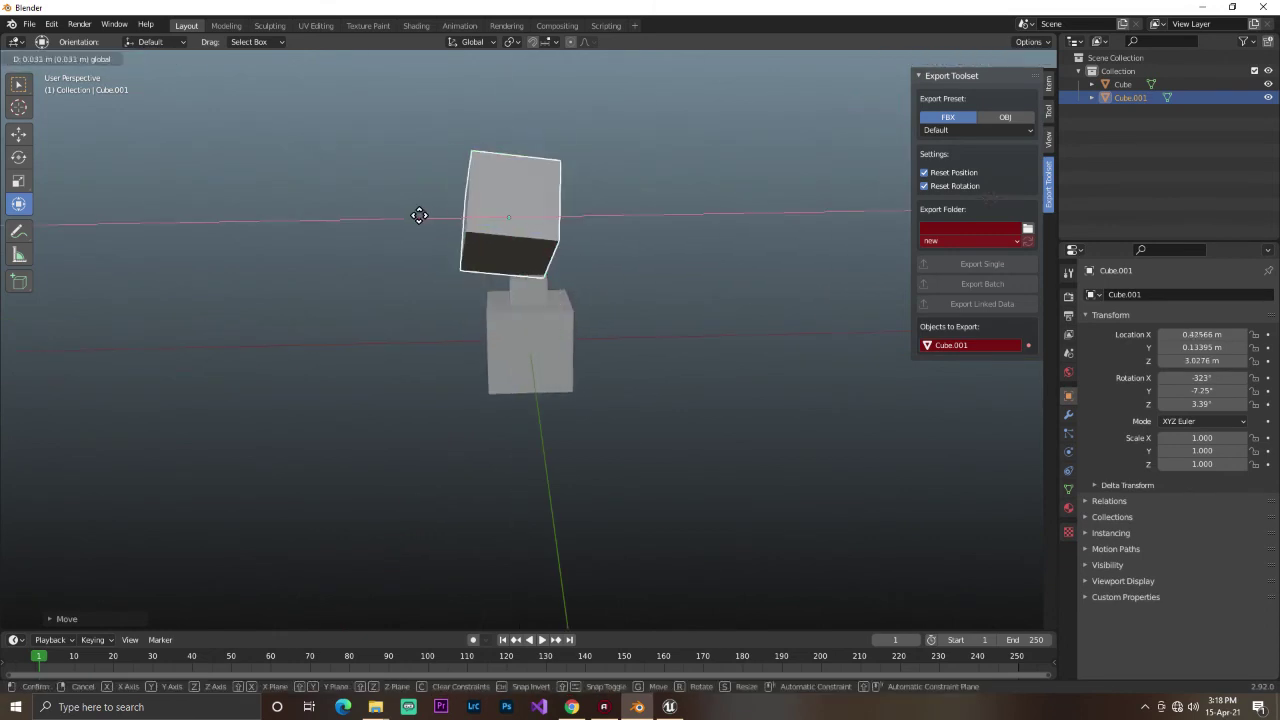
{"action": "middle_click_drag", "start_coordinate": [631, 258], "coordinate": [569, 238]}
Join both cubes into the single Cube object with Ctrl+J and select the Collection.
{"action": "left_click", "coordinate": [557, 307]}
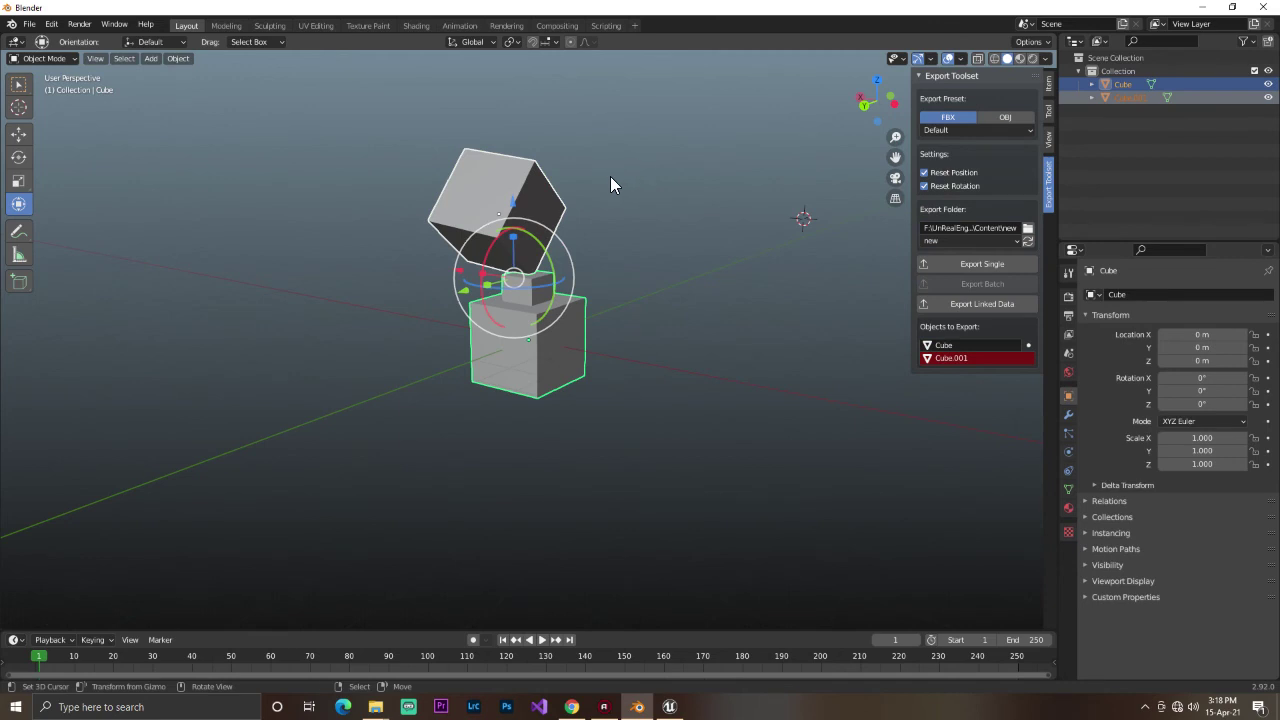
{"action": "key", "text": "a"}
{"action": "key", "text": "ctrl+j"}
{"action": "key", "text": "alt+a"}
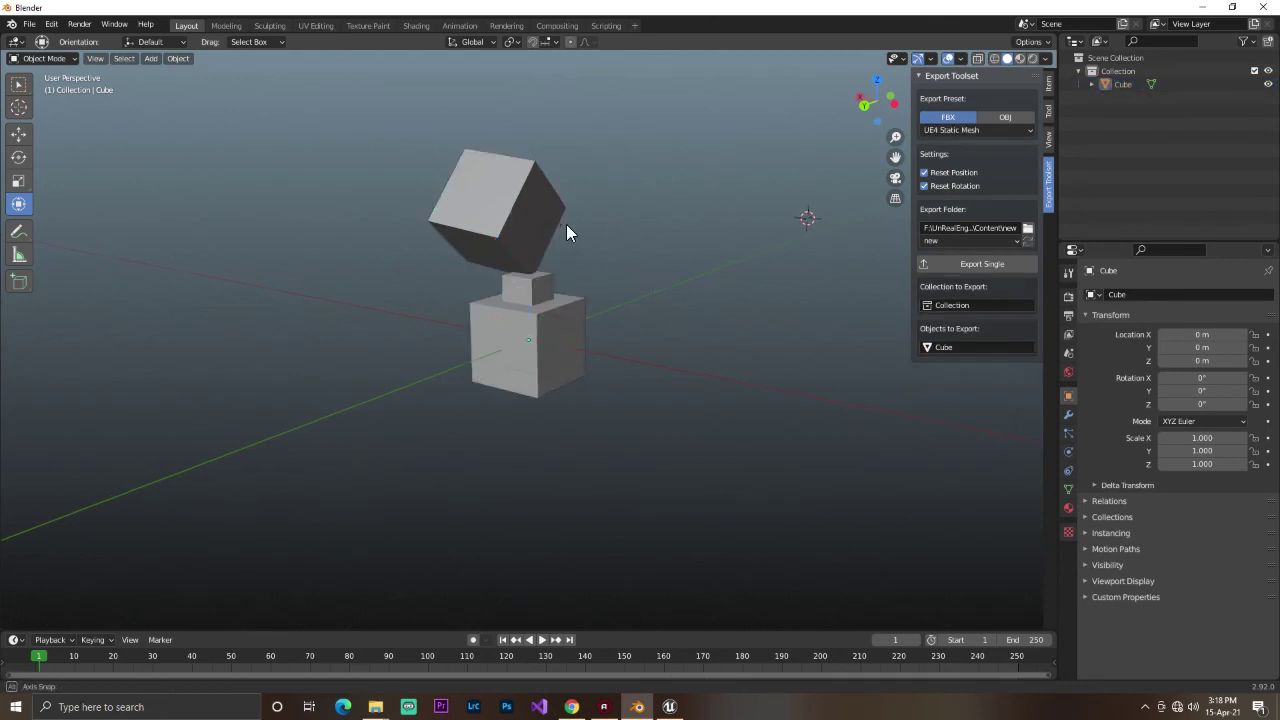
{"action": "middle_click_drag", "start_coordinate": [567, 227], "coordinate": [676, 202]}
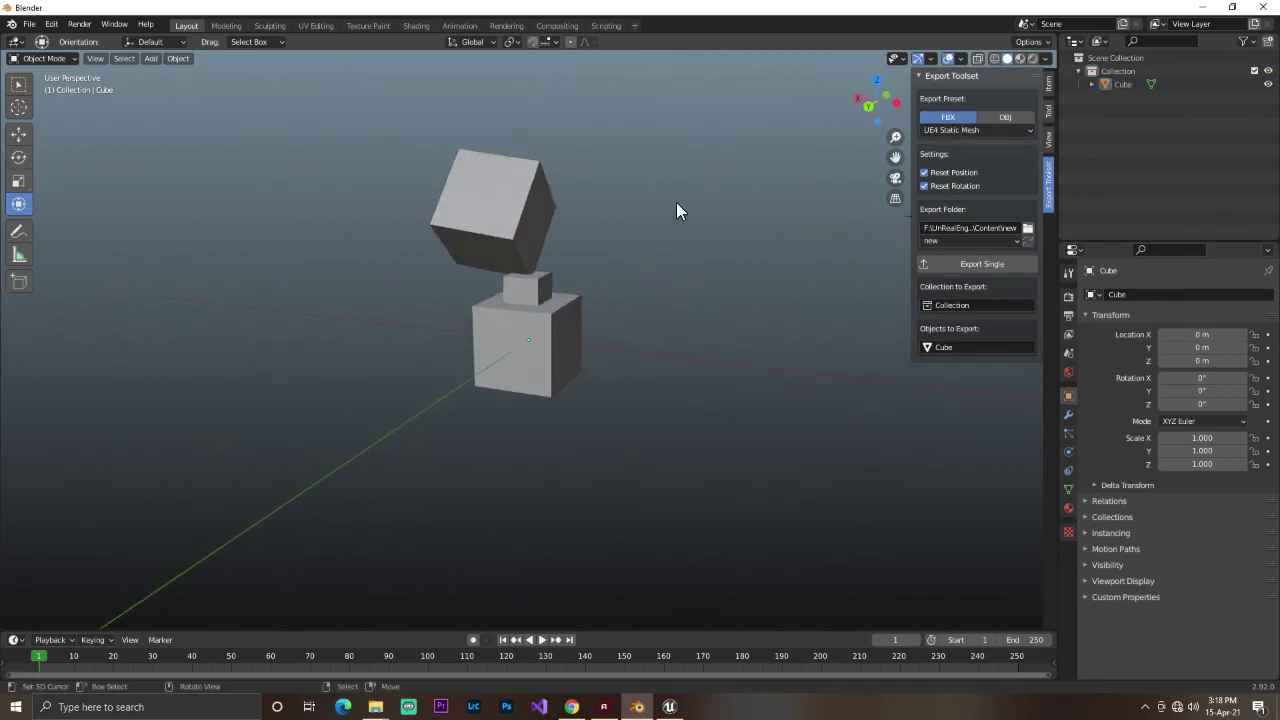
{"action": "left_click", "coordinate": [1112, 74]}
Re-export the joined model and place the reimported Collection mesh in the Unreal level.
{"action": "left_click", "coordinate": [982, 264]}
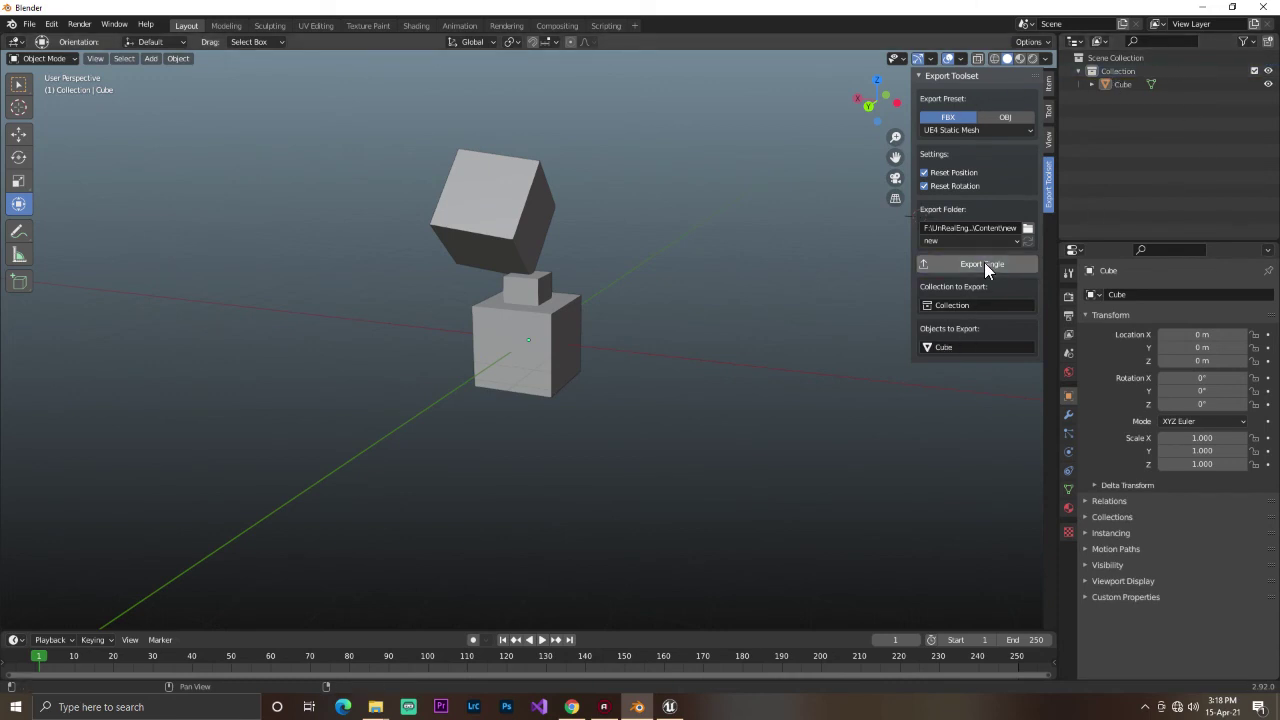
{"action": "left_click", "coordinate": [669, 707]}
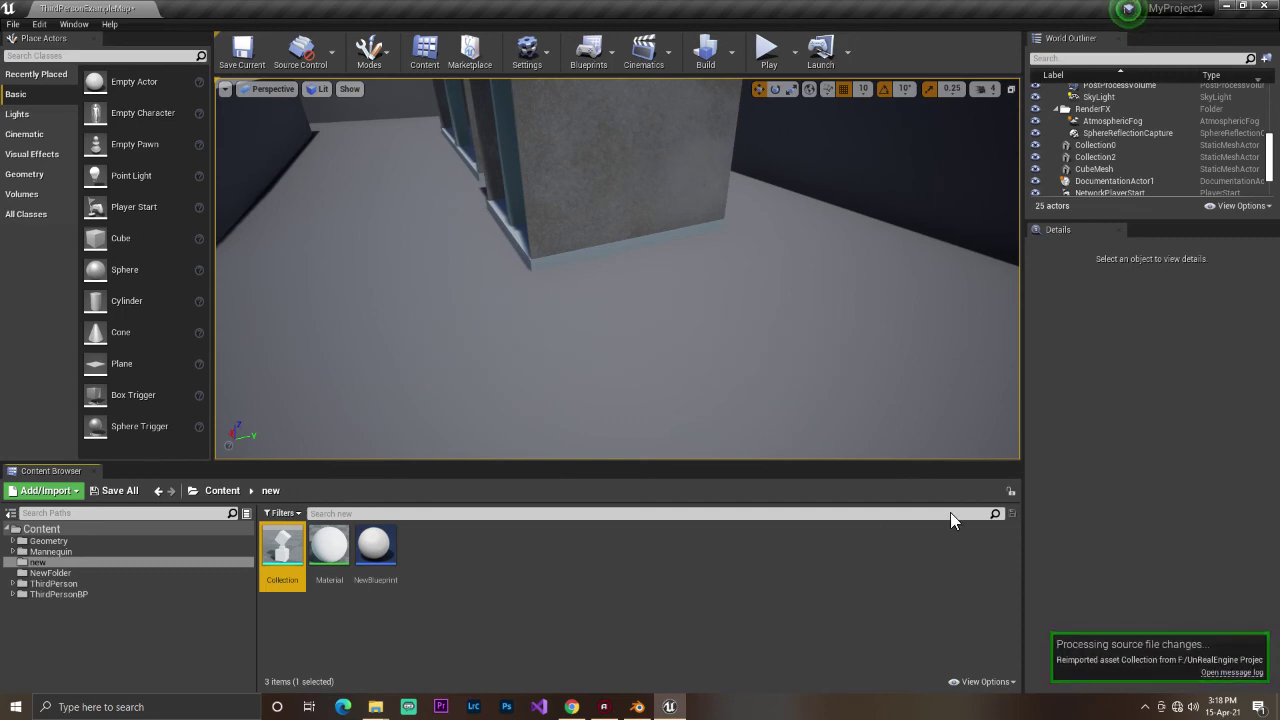
{"action": "scroll", "coordinate": [617, 268], "scroll_direction": "down", "scroll_amount": 8}
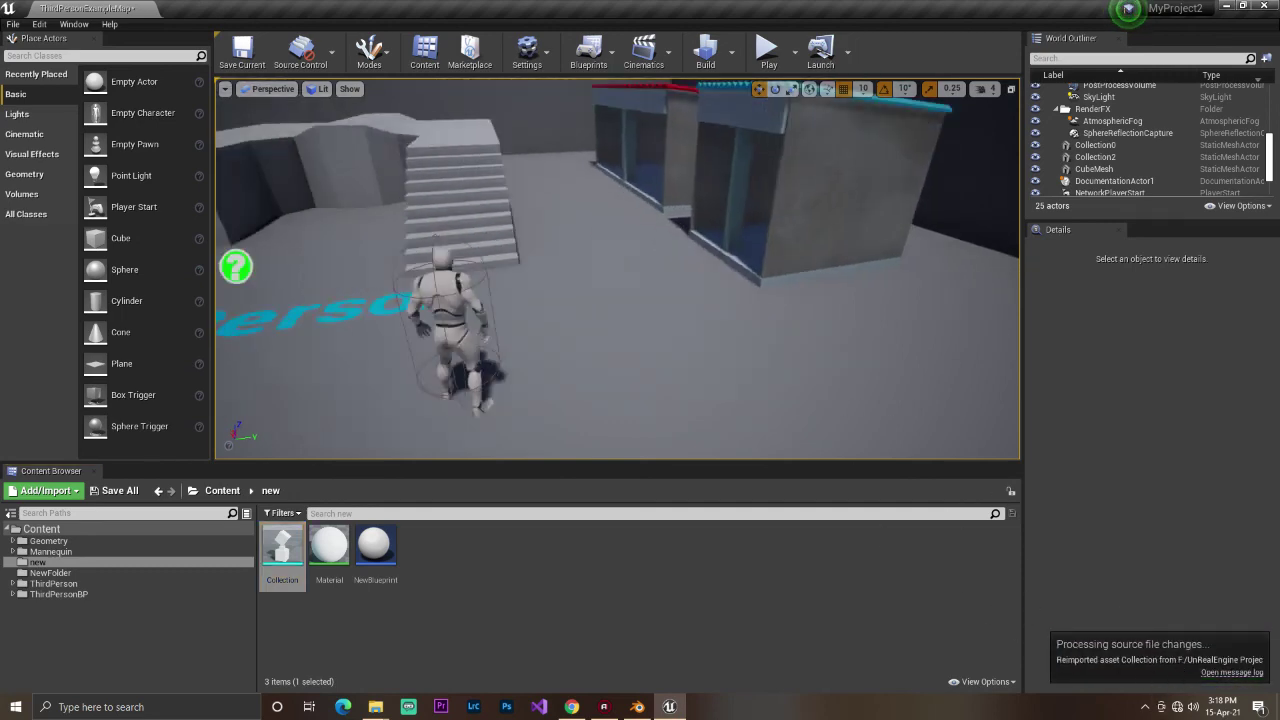
{"action": "scroll", "coordinate": [617, 268], "scroll_direction": "down", "scroll_amount": 5}
{"action": "mouse_move", "coordinate": [282, 548]}
{"action": "left_mouse_down"}
{"action": "mouse_move", "coordinate": [637, 348]}
{"action": "mouse_move", "coordinate": [548, 316]}
{"action": "mouse_move", "coordinate": [548, 250]}
{"action": "mouse_move", "coordinate": [610, 300]}
{"action": "left_mouse_up"}
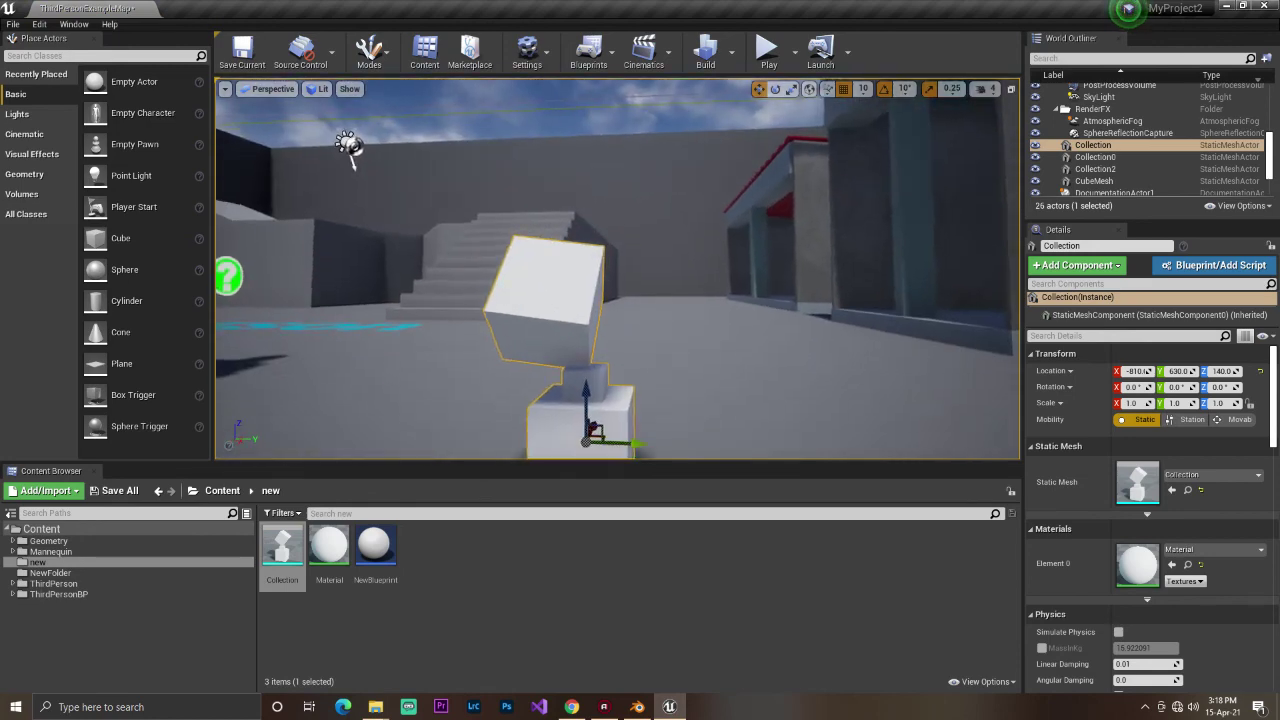
{"action": "left_click_drag", "start_coordinate": [610, 400], "coordinate": [610, 330], "text": "alt"}
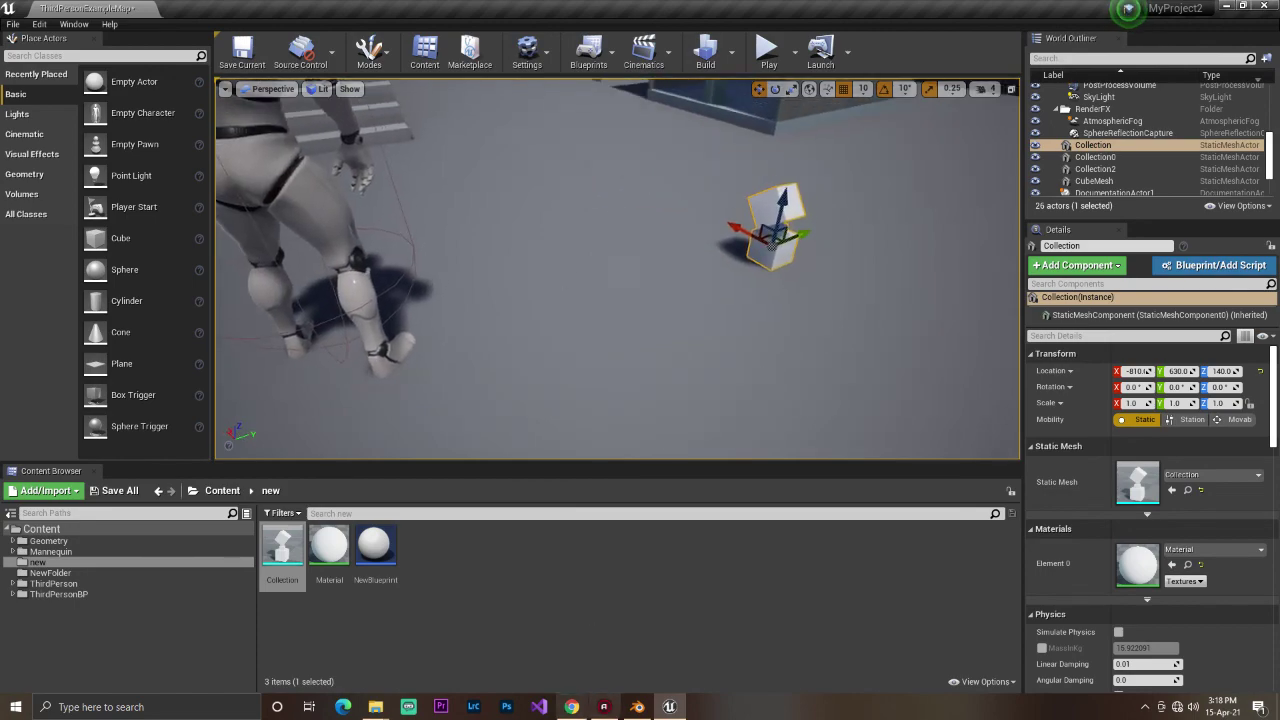
{"action": "left_click", "coordinate": [637, 707]}
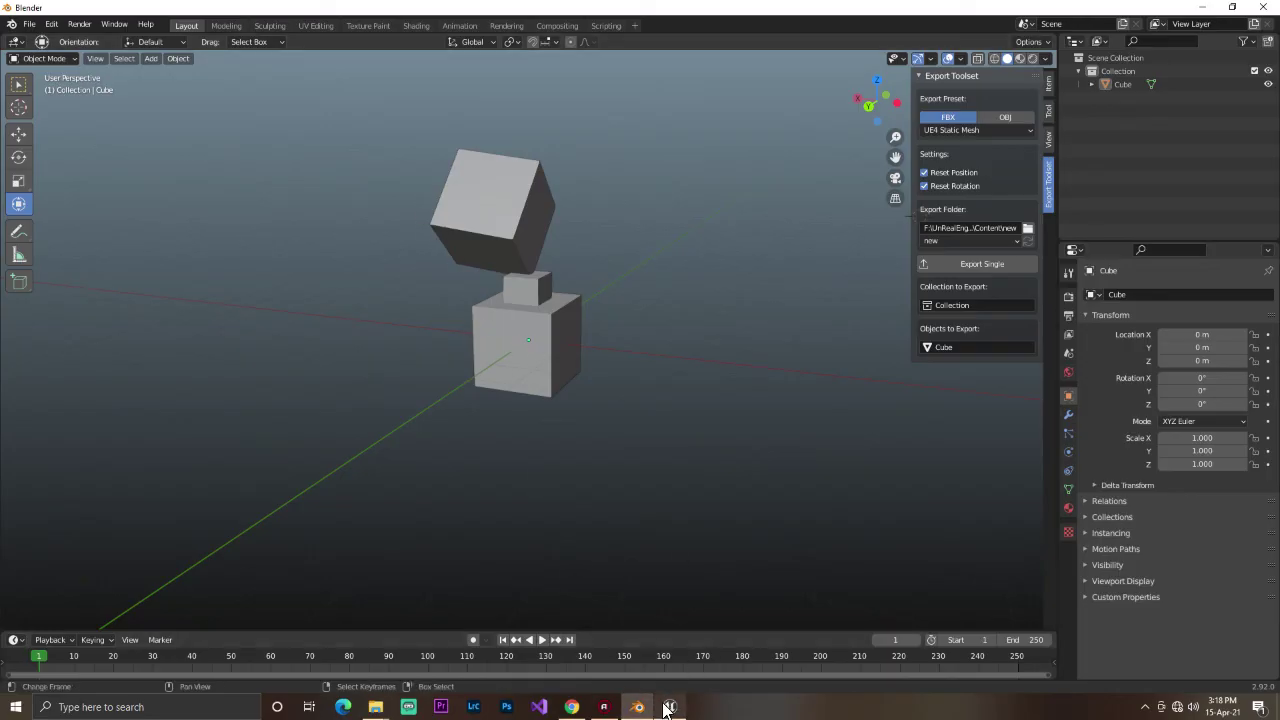
Fly the Unreal viewport close to the placed Collection mesh topped by the tilted cube.
{"action": "left_click", "coordinate": [669, 707]}
{"action": "left_click_drag", "start_coordinate": [640, 400], "coordinate": [640, 330], "text": "alt"}
{"action": "left_click_drag", "start_coordinate": [595, 196], "coordinate": [595, 160], "text": "alt"}
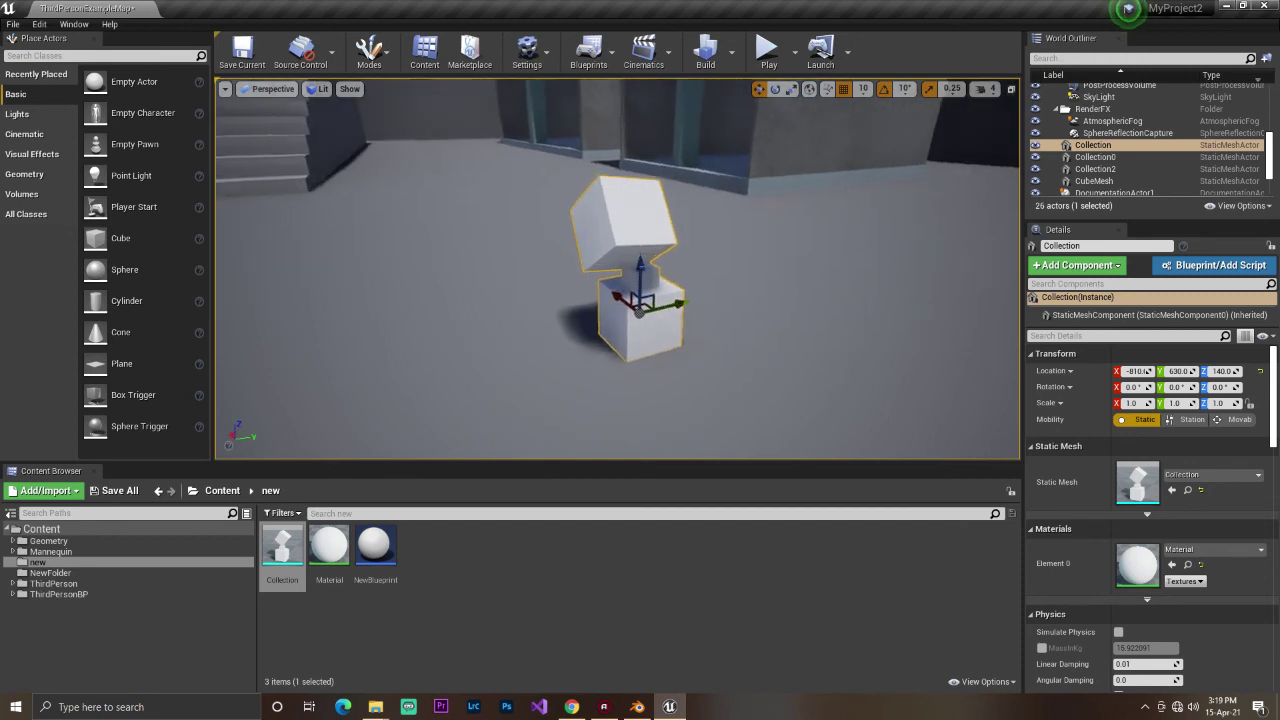
{"action": "left_click", "coordinate": [271, 171]}
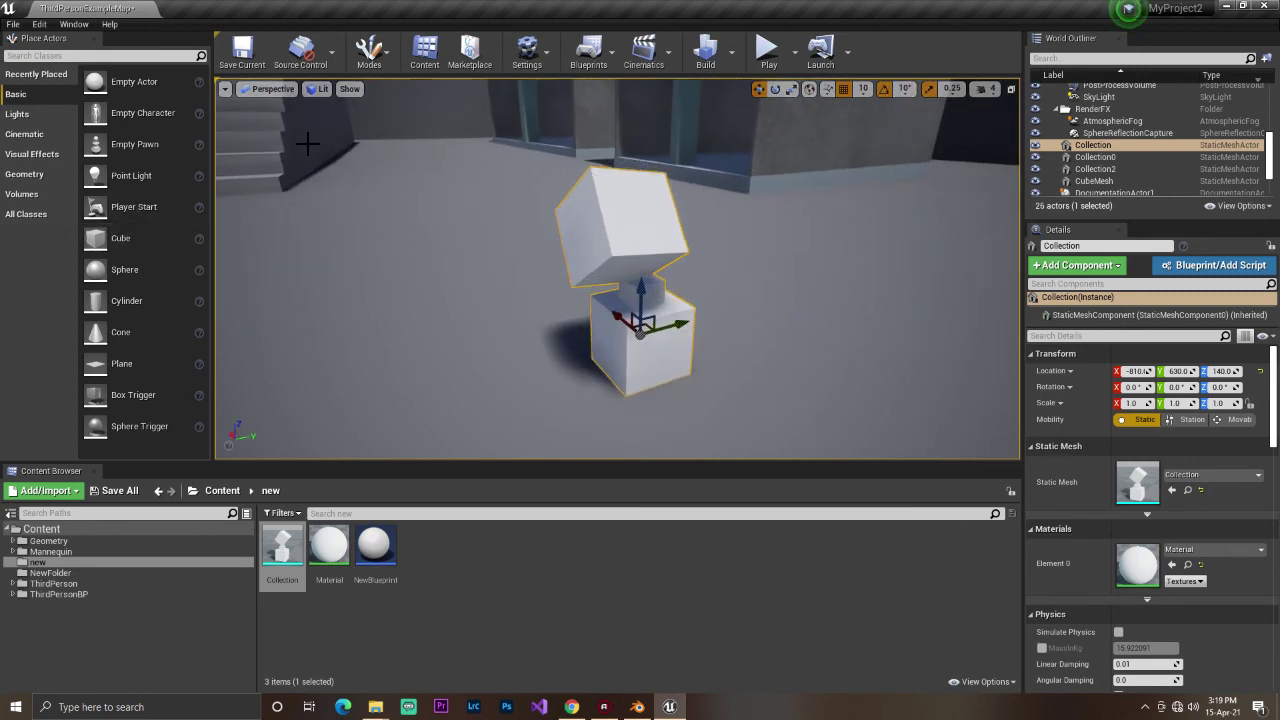
{"action": "right_click", "coordinate": [352, 140]}
{"action": "key", "text": "Escape"}
{"action": "right_click_drag", "start_coordinate": [800, 210], "coordinate": [808, 205]}
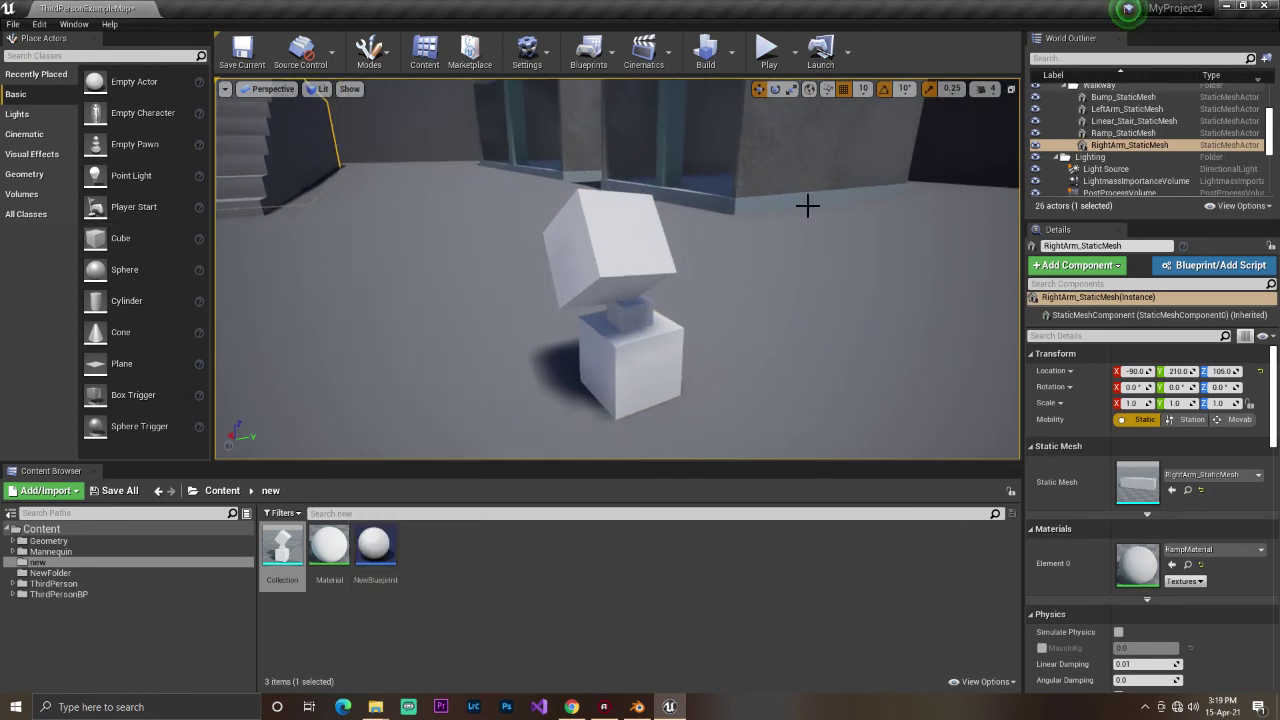